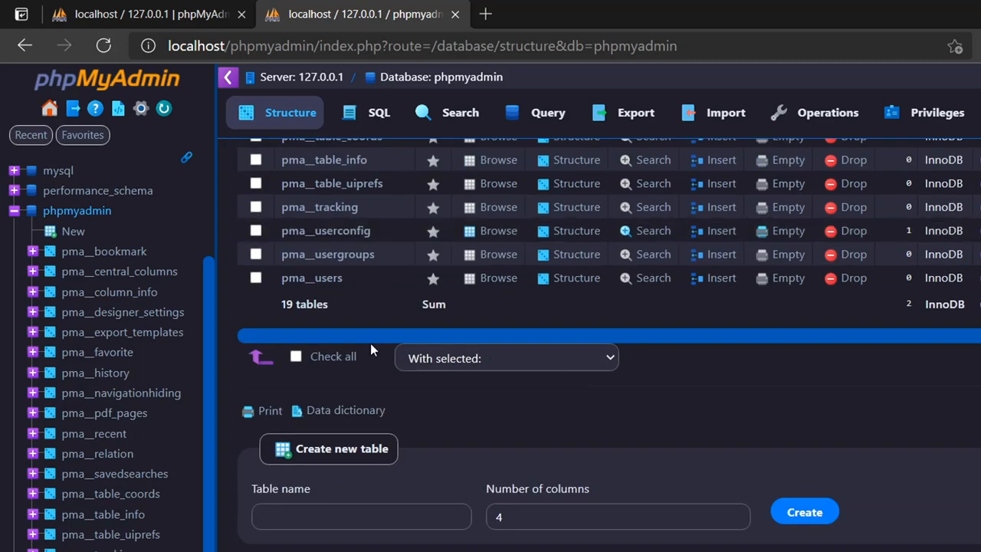
- Display the phpmyadmin database's structure page full screen and look through its table list
{"action": "left_click", "coordinate": [980, 46]}
{"action": "key", "text": "F11"}
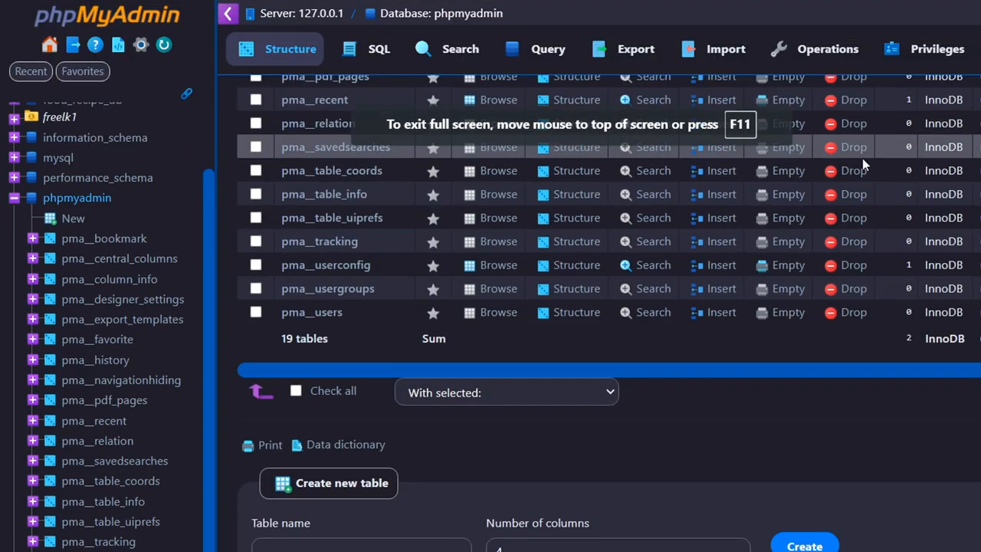
{"action": "scroll", "coordinate": [573, 262], "scroll_direction": "up", "scroll_amount": 5}
{"action": "scroll", "coordinate": [499, 321], "scroll_direction": "down", "scroll_amount": 3}
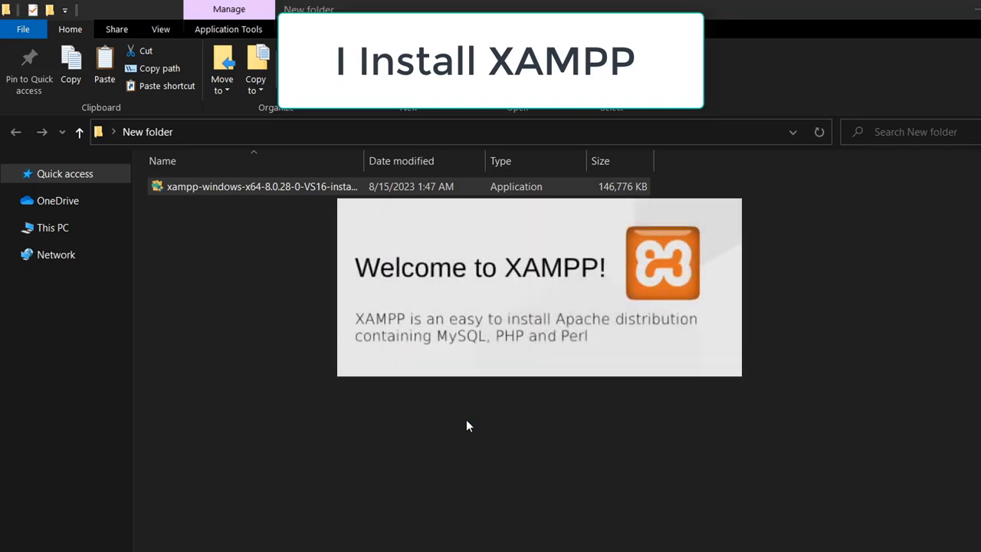
- Proceed through the XAMPP setup, keeping all the default components selected for installation
{"action": "left_click", "coordinate": [630, 459]}
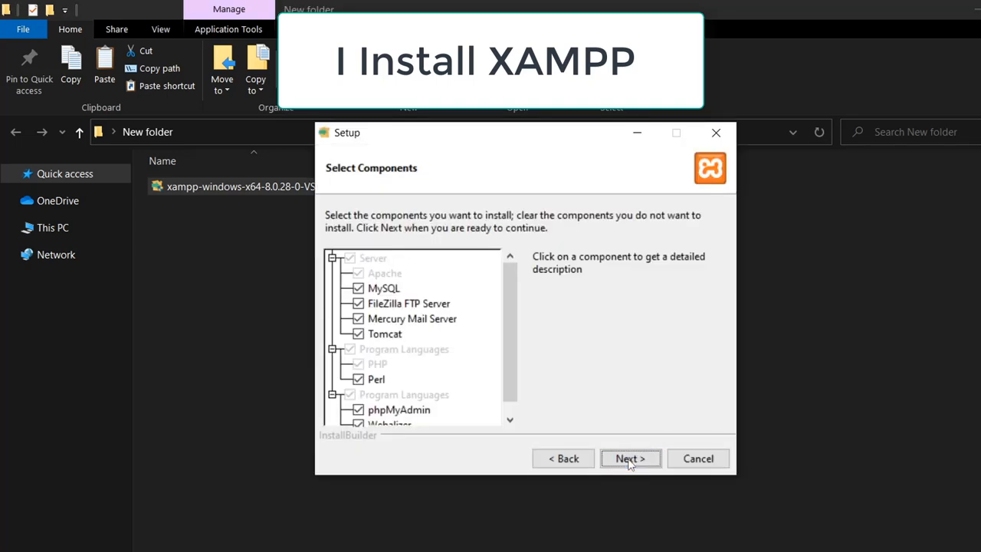
{"action": "left_click", "coordinate": [630, 458]}
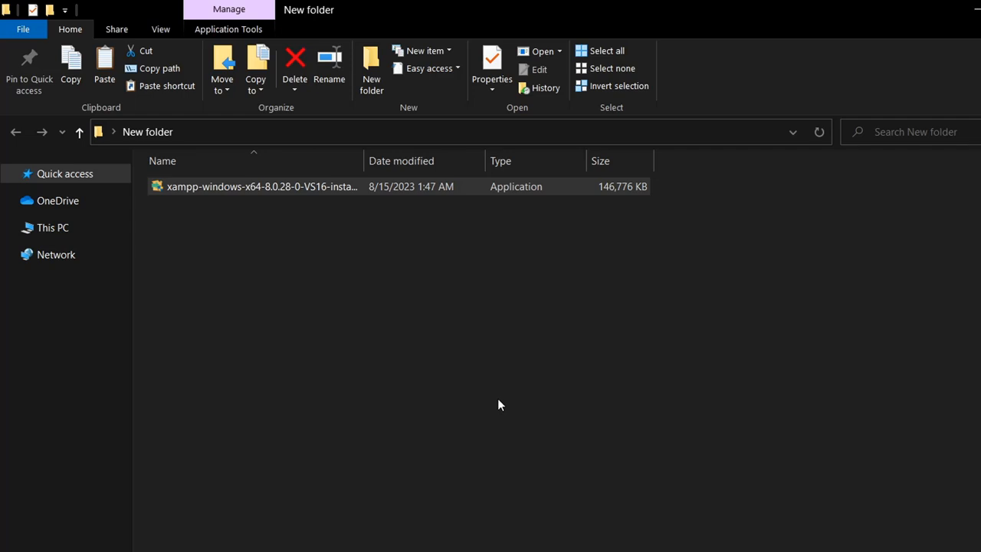
- Open the XAMPP Control Panel, move it to the middle of the desktop, and start the Apache and MySQL modules
{"action": "key", "text": "super"}
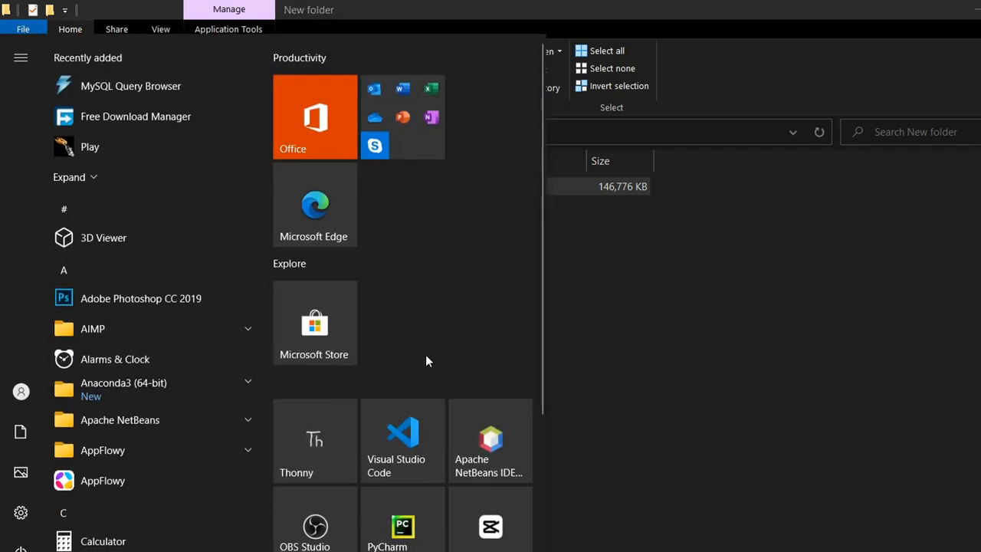
{"action": "scroll", "coordinate": [425, 354], "scroll_direction": "down", "scroll_amount": 3}
{"action": "left_click", "coordinate": [411, 476]}
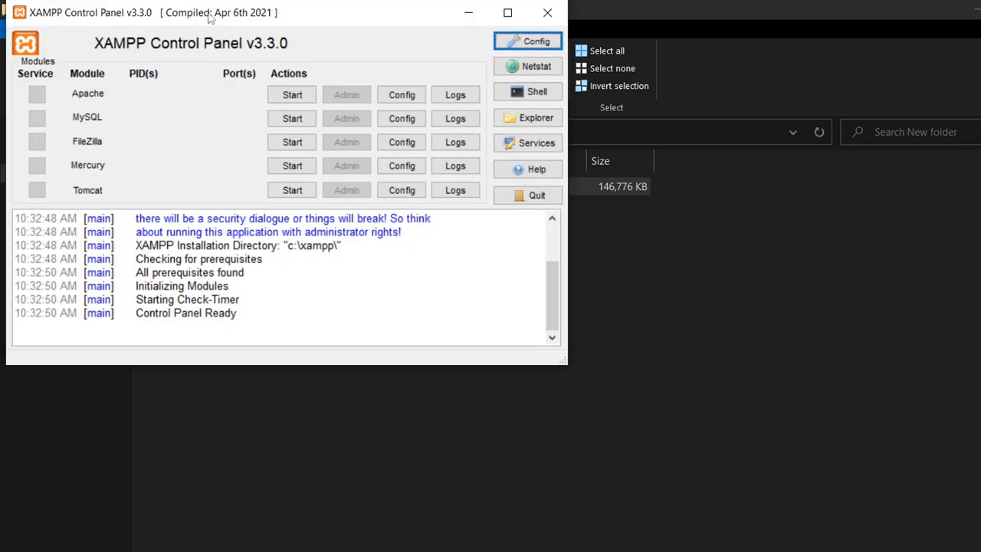
{"action": "left_click_drag", "start_coordinate": [211, 19], "coordinate": [420, 168]}
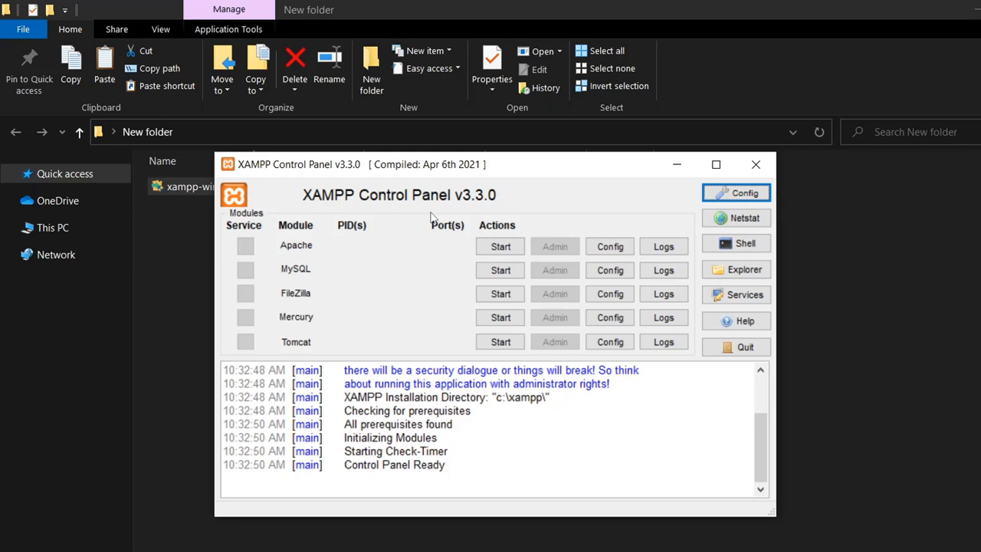
{"action": "left_click", "coordinate": [500, 246]}
{"action": "left_click", "coordinate": [501, 269]}
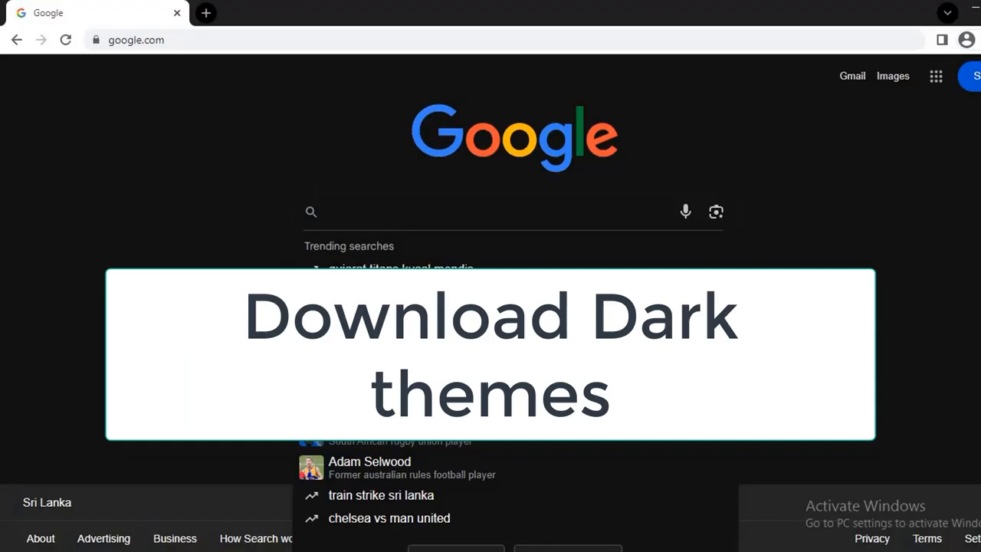
- Search Google for "phpmyadmin dark mode theme" and open the Themes page on phpmyadmin.net
{"action": "type", "text": "php"}
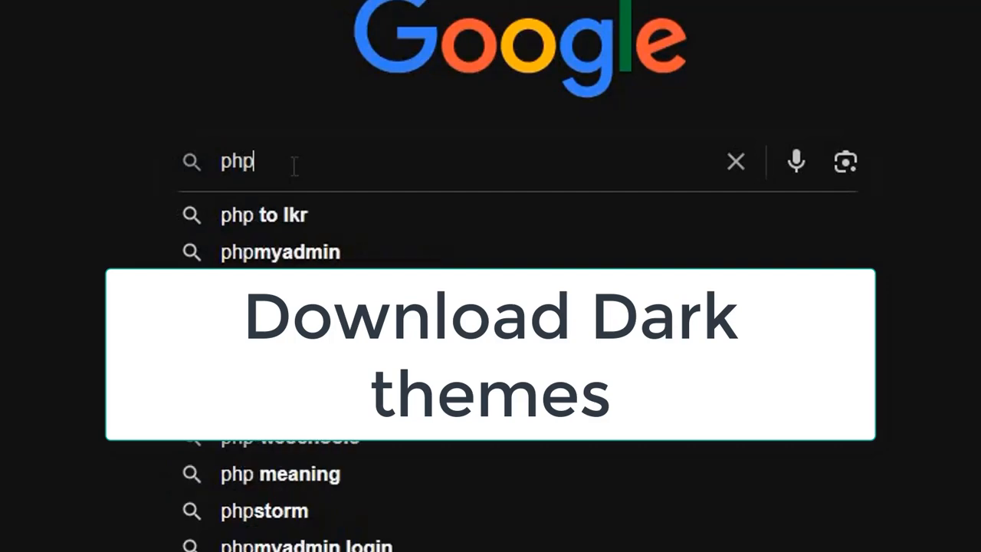
{"action": "type", "text": "myad"}
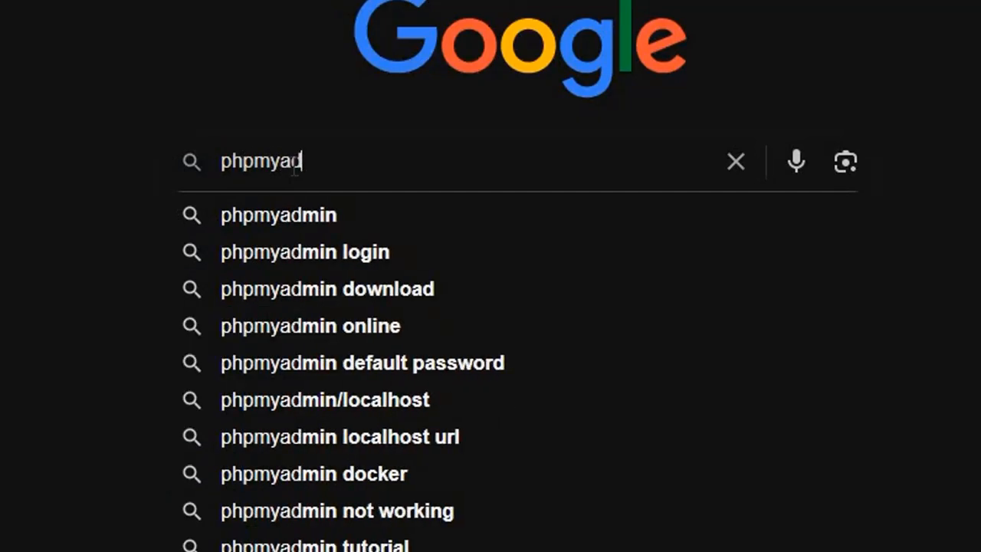
{"action": "type", "text": "min dar"}
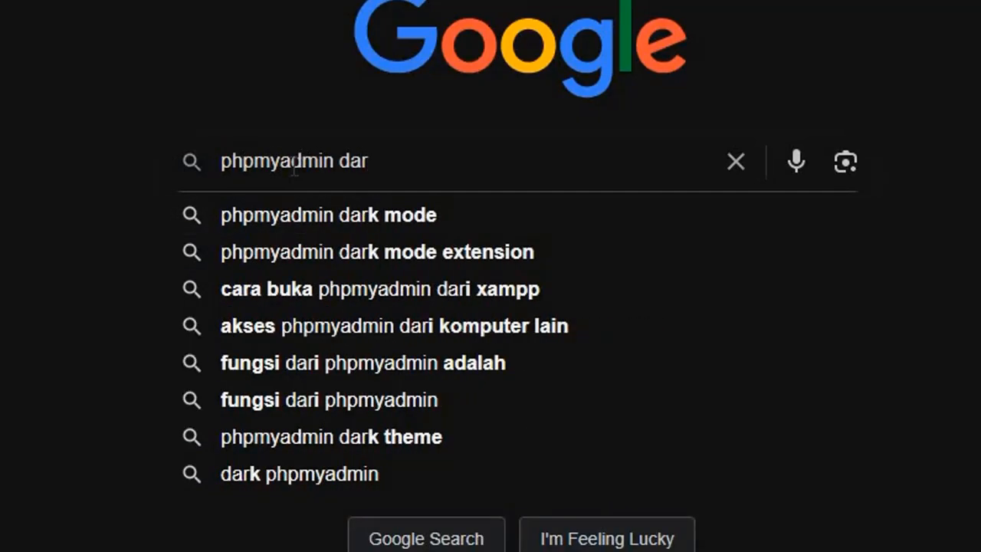
{"action": "key", "text": "Down"}
{"action": "type", "text": "theme"}
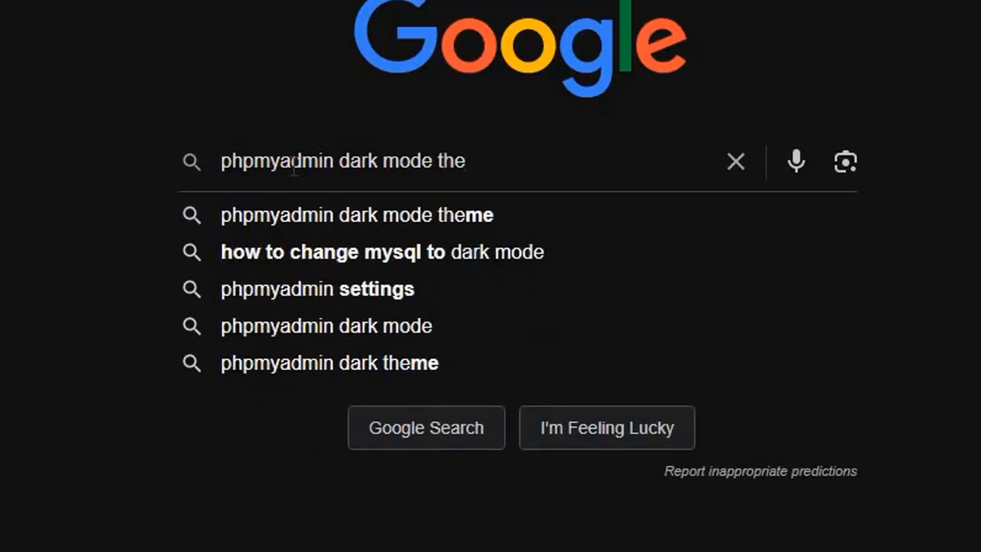
{"action": "key", "text": "Return"}
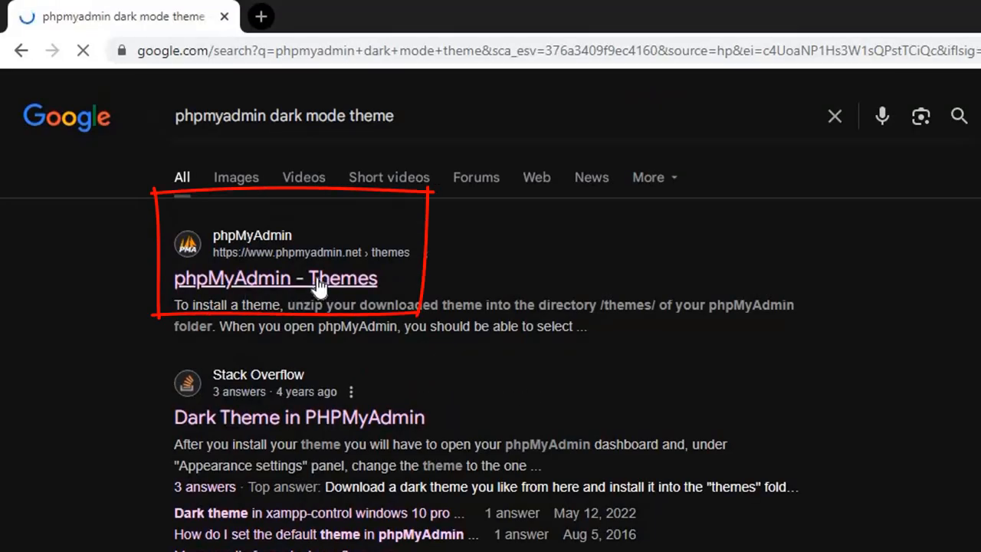
{"action": "left_click", "coordinate": [318, 288]}
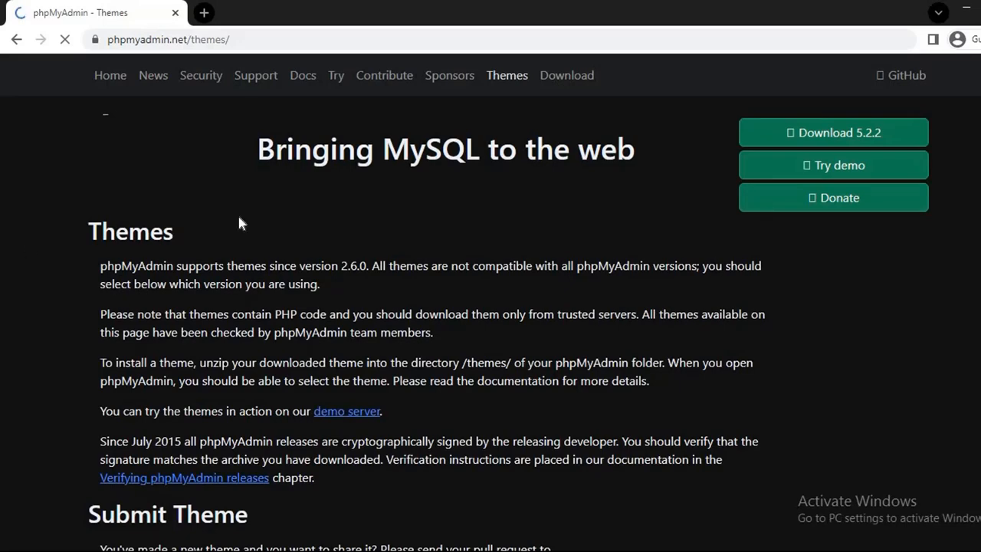
- Browse the available phpMyAdmin themes and preview the BooDark 1.0.0 screenshot at full size
{"action": "scroll", "coordinate": [292, 228], "scroll_direction": "down", "scroll_amount": 4}
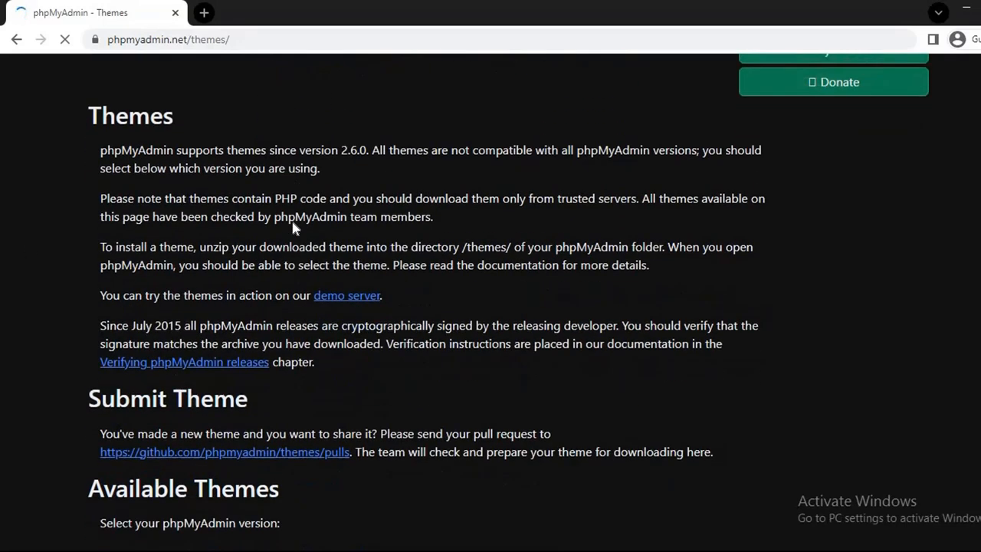
{"action": "scroll", "coordinate": [39, 244], "scroll_direction": "down", "scroll_amount": 4}
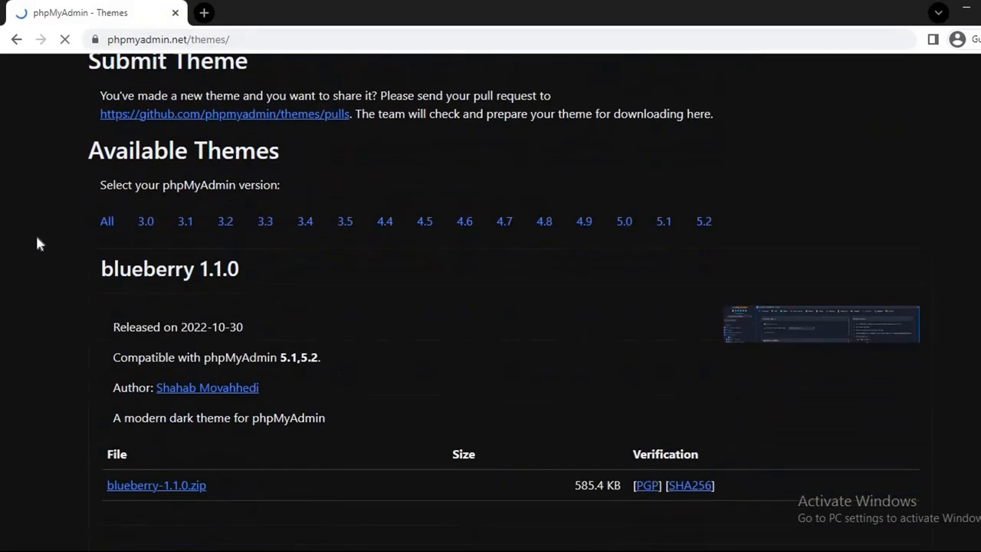
{"action": "scroll", "coordinate": [39, 244], "scroll_direction": "down", "scroll_amount": 2}
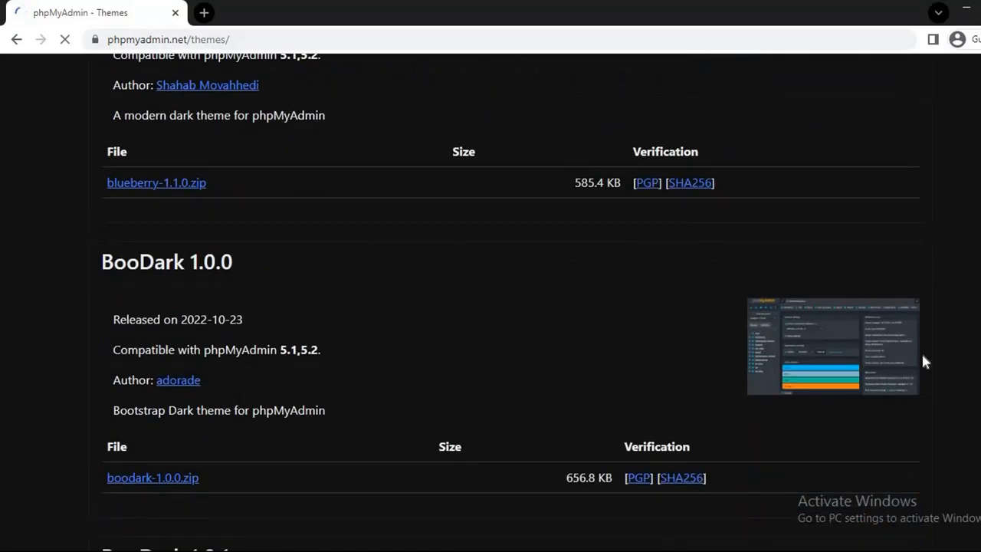
{"action": "left_click", "coordinate": [843, 352]}
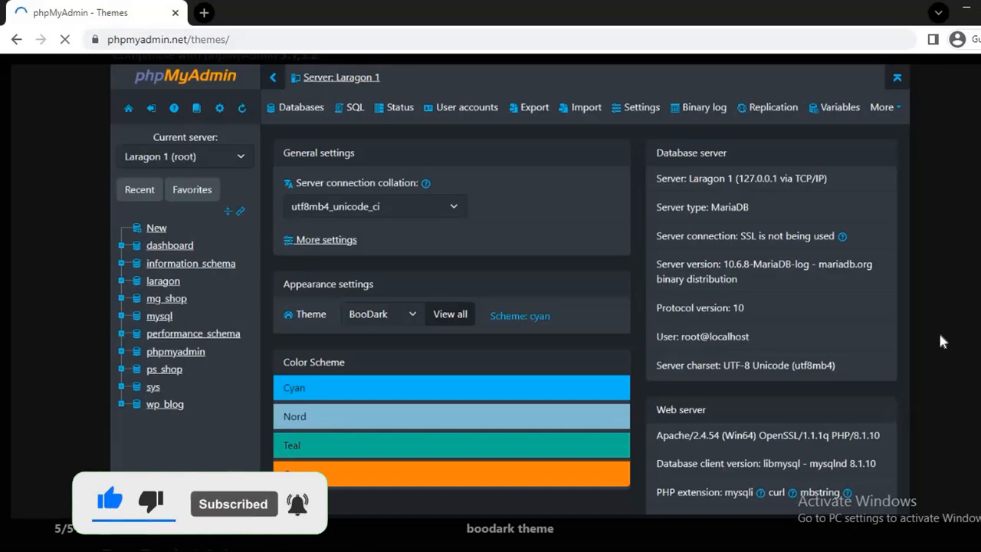
{"action": "scroll", "coordinate": [901, 92], "scroll_direction": "down", "scroll_amount": 3}
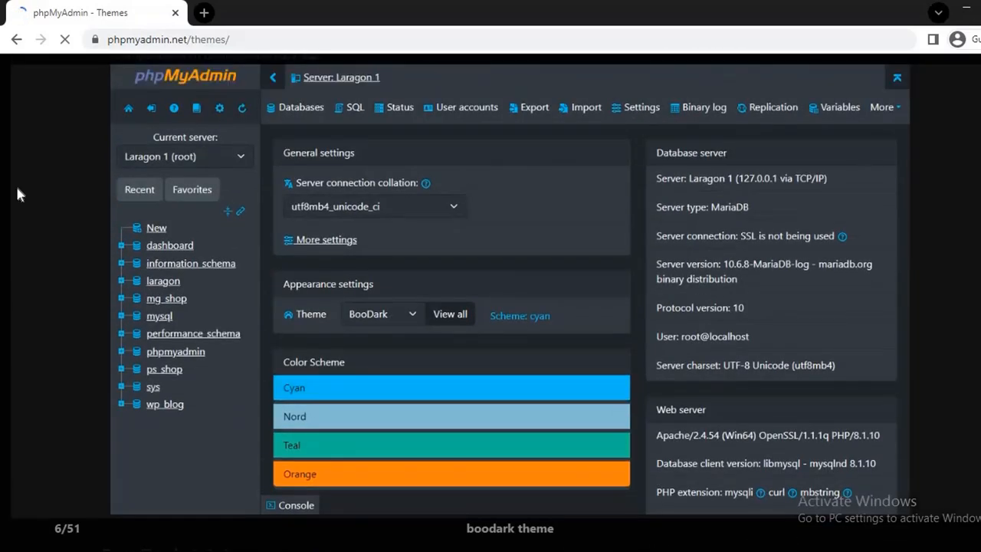
{"action": "left_click", "coordinate": [19, 194]}
{"action": "scroll", "coordinate": [868, 235], "scroll_direction": "down", "scroll_amount": 3}
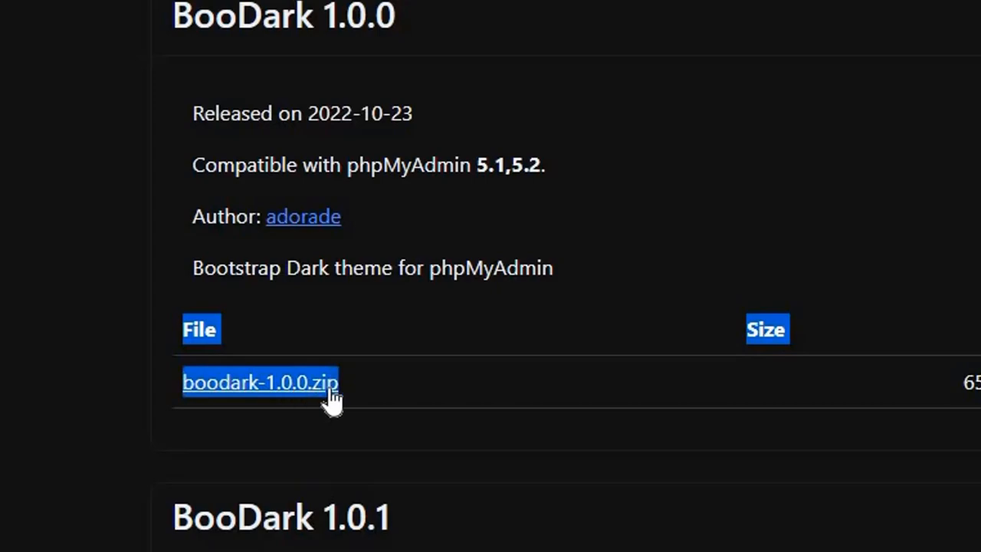
- Download the BooDark 1.0.0 theme archive boodark-1.0.0.zip and dismiss the download message
{"action": "left_click", "coordinate": [488, 387]}
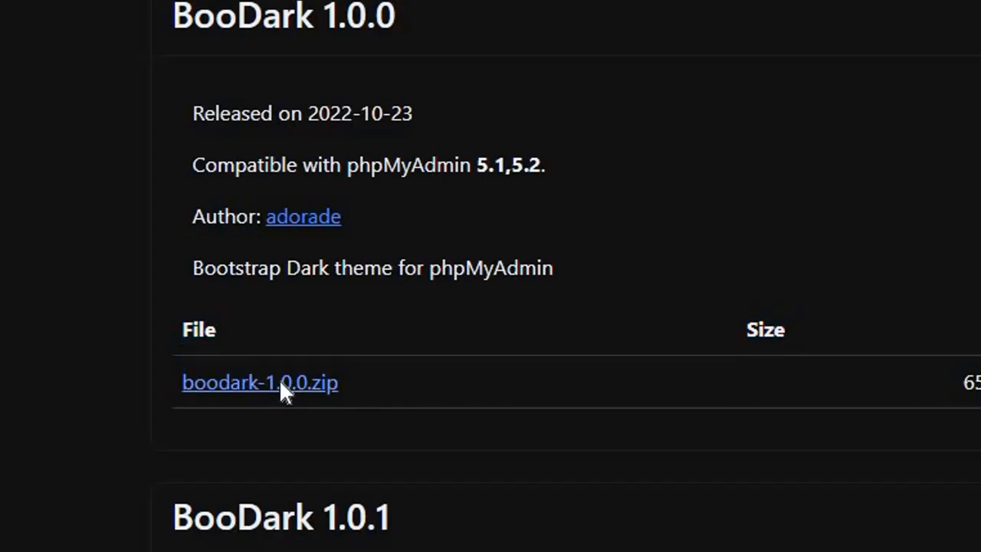
{"action": "left_click", "coordinate": [279, 381]}
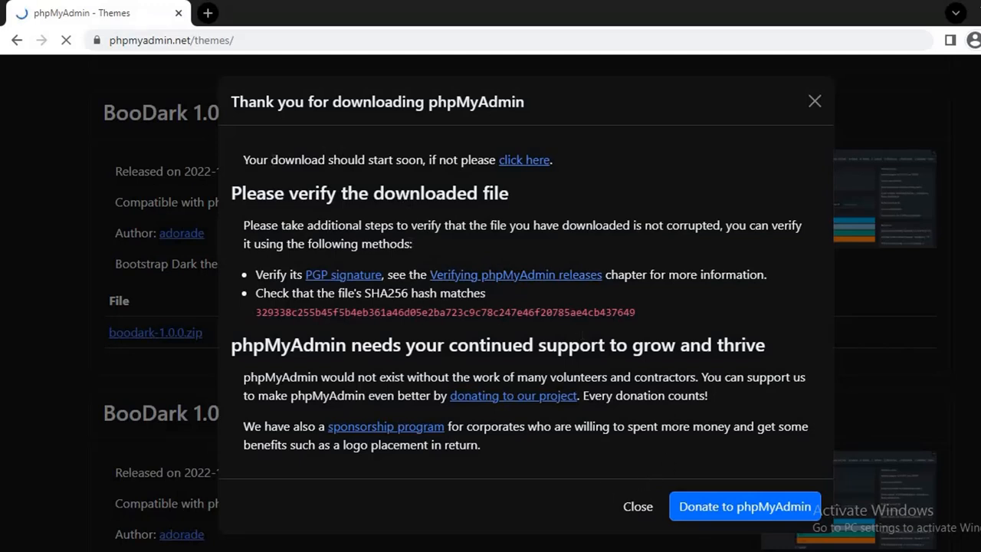
{"action": "left_click_drag", "start_coordinate": [249, 159], "coordinate": [479, 159]}
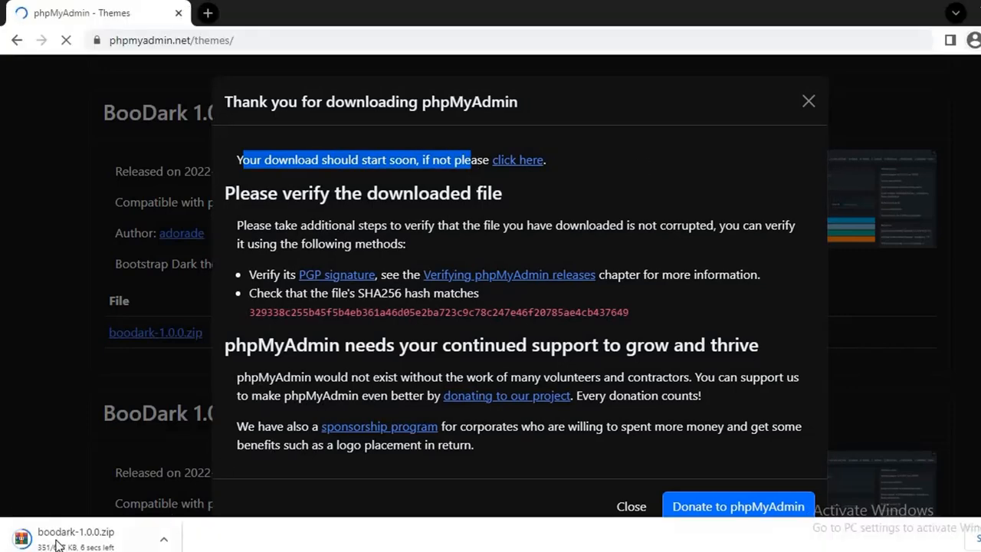
{"action": "left_click", "coordinate": [640, 506]}
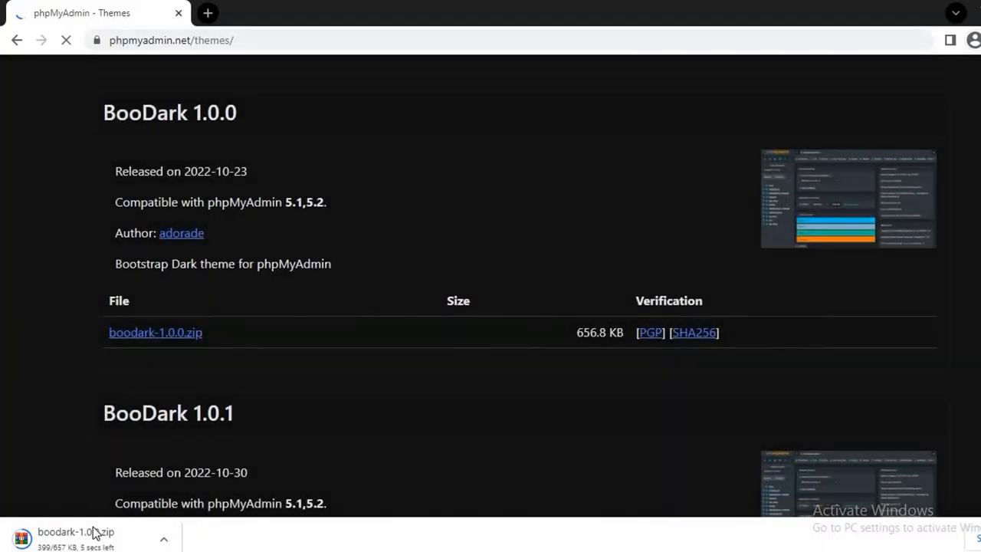
- Preview the enlarged screenshot of the BooDark 1.0.1 theme, and close it again
{"action": "scroll", "coordinate": [722, 253], "scroll_direction": "down", "scroll_amount": 3}
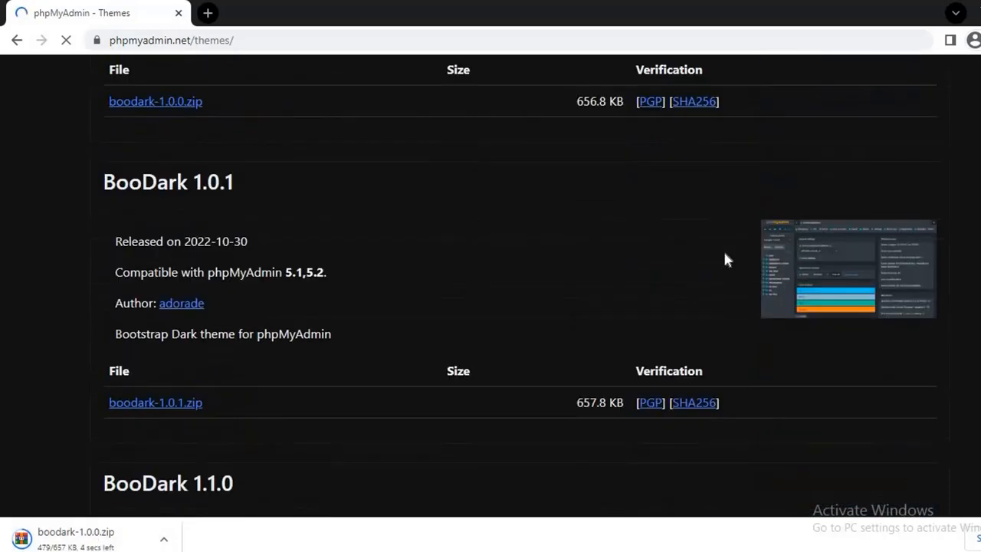
{"action": "left_click", "coordinate": [836, 263]}
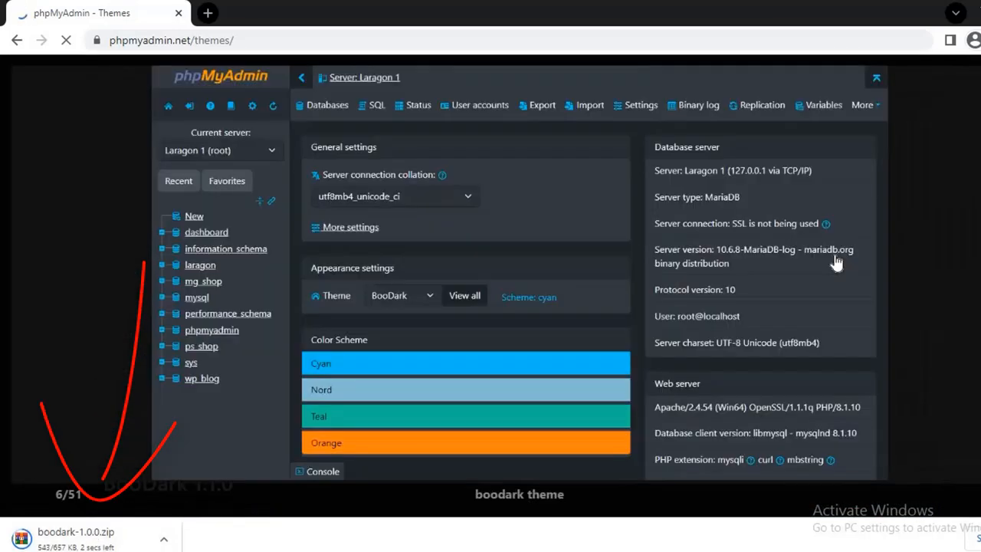
{"action": "scroll", "coordinate": [655, 248], "scroll_direction": "up", "scroll_amount": 2}
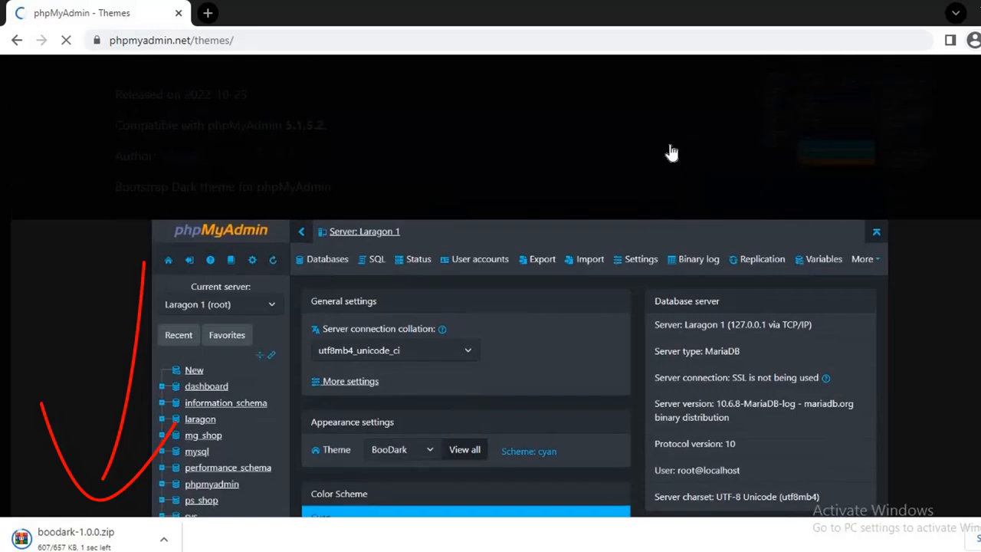
{"action": "left_click", "coordinate": [672, 153]}
{"action": "scroll", "coordinate": [638, 223], "scroll_direction": "down", "scroll_amount": 1}
{"action": "scroll", "coordinate": [638, 223], "scroll_direction": "down", "scroll_amount": 3}
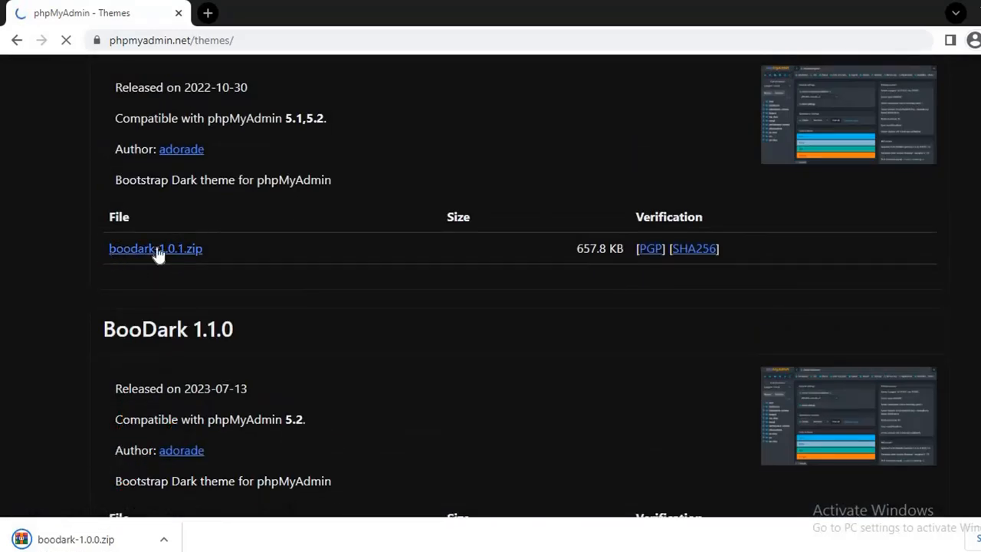
- Examine the BooDark 1.1.0 theme entries and preview the screenshot of the 2023-07-13 release
{"action": "scroll", "coordinate": [354, 267], "scroll_direction": "down", "scroll_amount": 3}
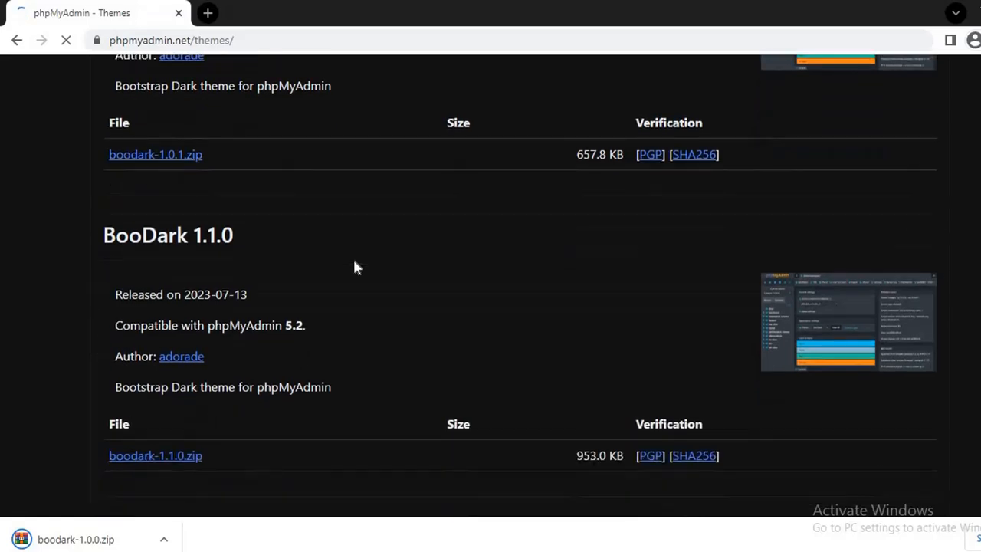
{"action": "scroll", "coordinate": [354, 267], "scroll_direction": "down", "scroll_amount": 1}
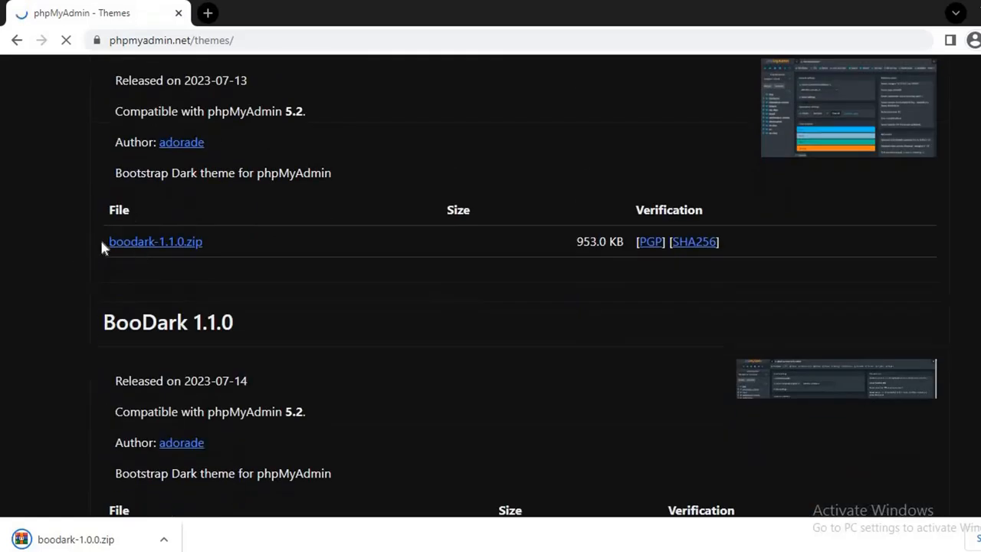
{"action": "left_click_drag", "start_coordinate": [103, 245], "coordinate": [205, 253]}
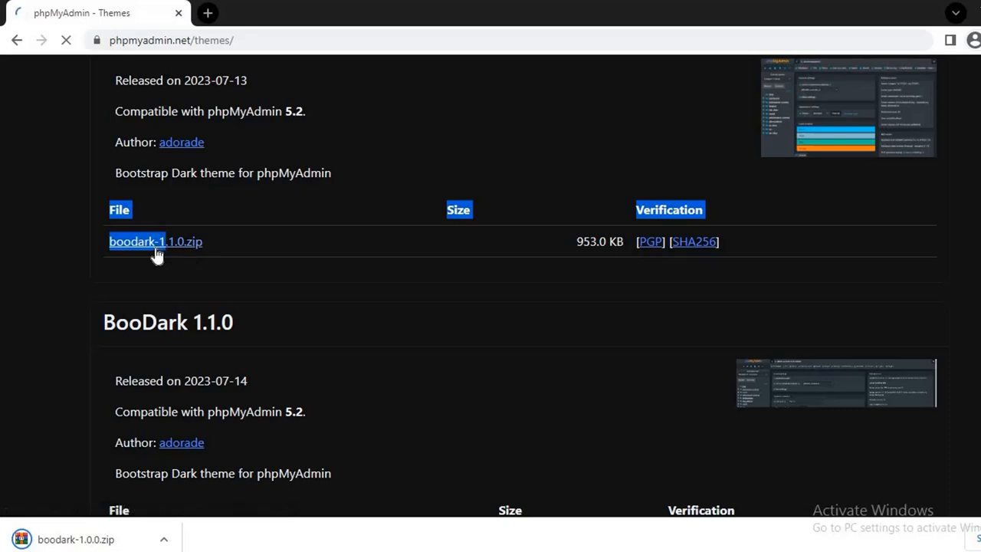
{"action": "left_click", "coordinate": [190, 256]}
{"action": "scroll", "coordinate": [190, 257], "scroll_direction": "down", "scroll_amount": 1}
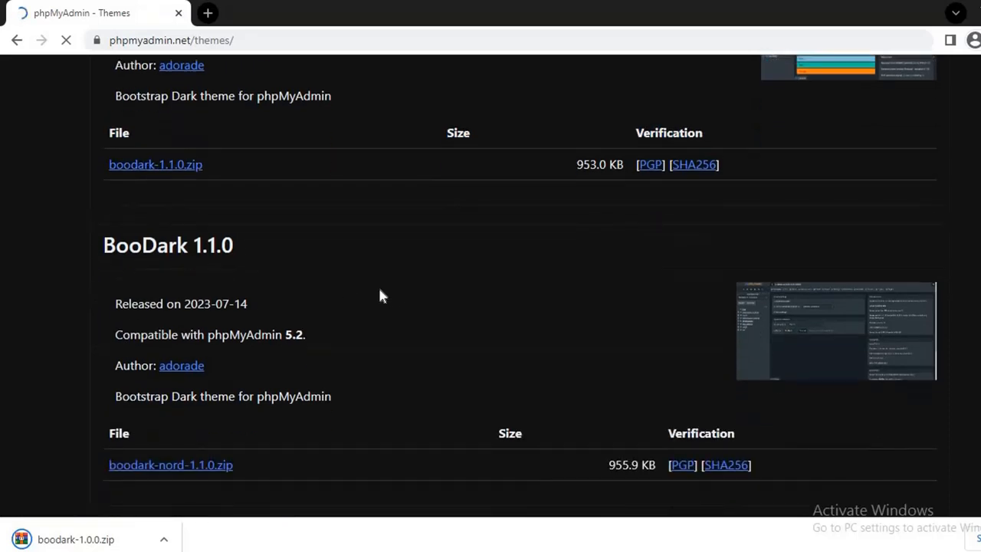
{"action": "scroll", "coordinate": [419, 302], "scroll_direction": "up", "scroll_amount": 2}
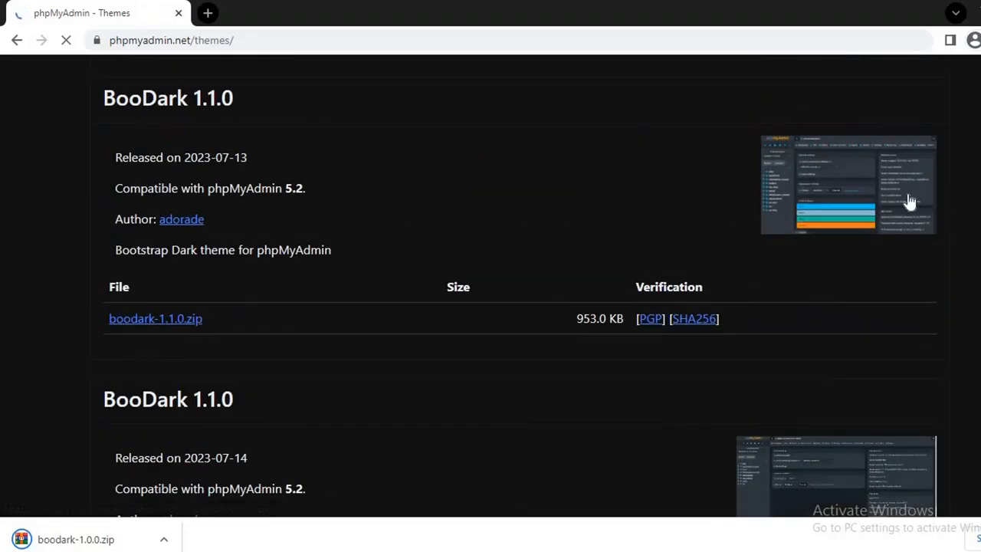
{"action": "left_click", "coordinate": [909, 202]}
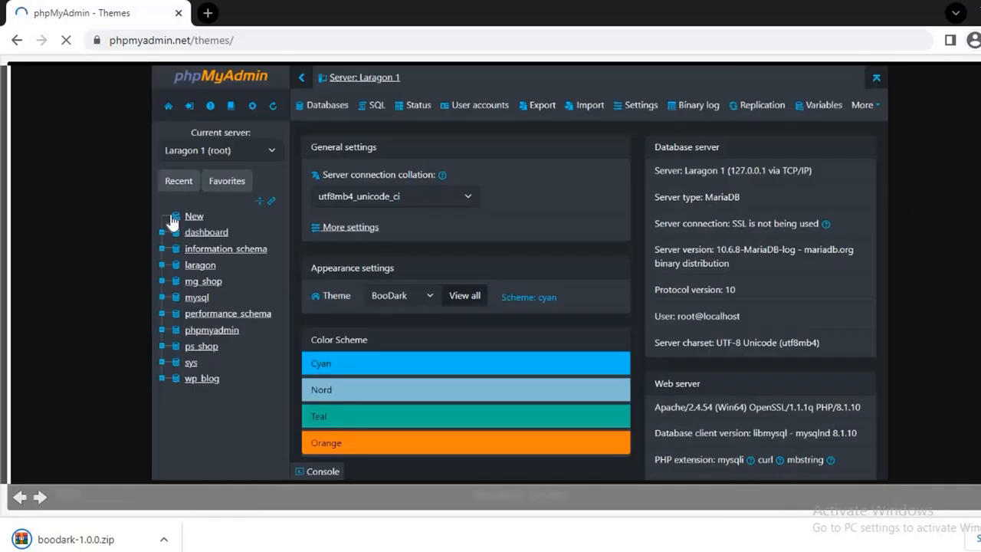
{"action": "scroll", "coordinate": [166, 198], "scroll_direction": "up", "scroll_amount": 2}
{"action": "left_click", "coordinate": [130, 151]}
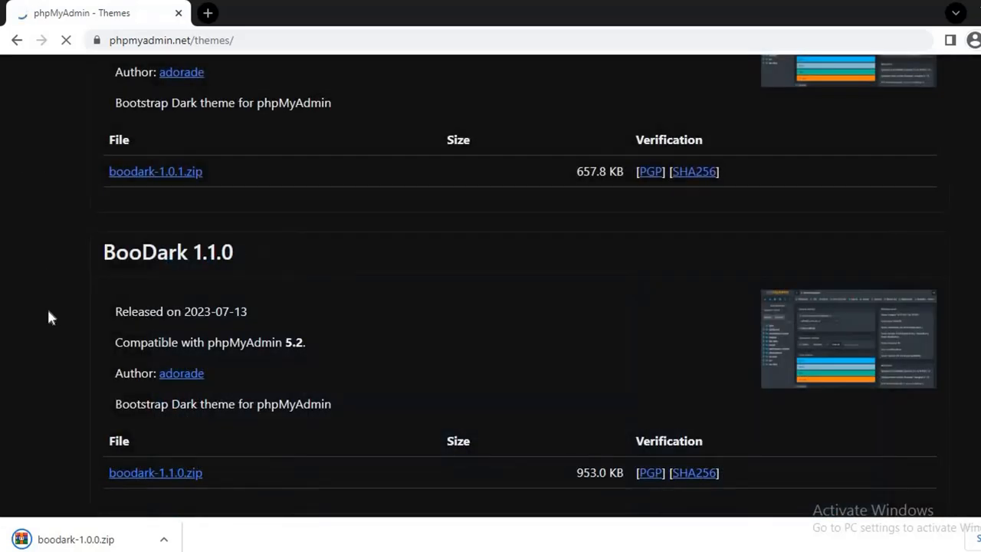
- Switch to File Explorer and open the folder C:\xampp\phpMyAdmin\themes
{"action": "scroll", "coordinate": [87, 320], "scroll_direction": "down", "scroll_amount": 1}
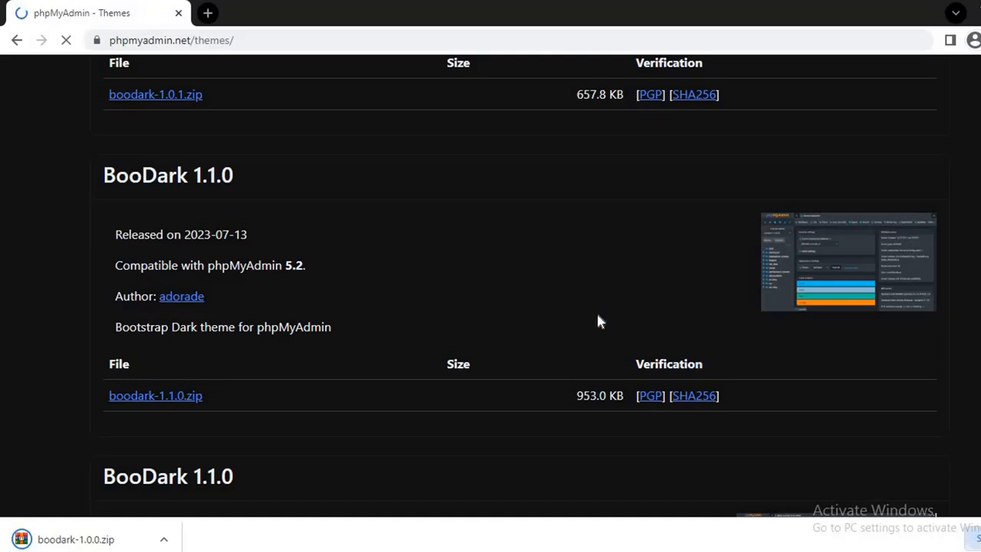
{"action": "key", "text": "ctrl+j"}
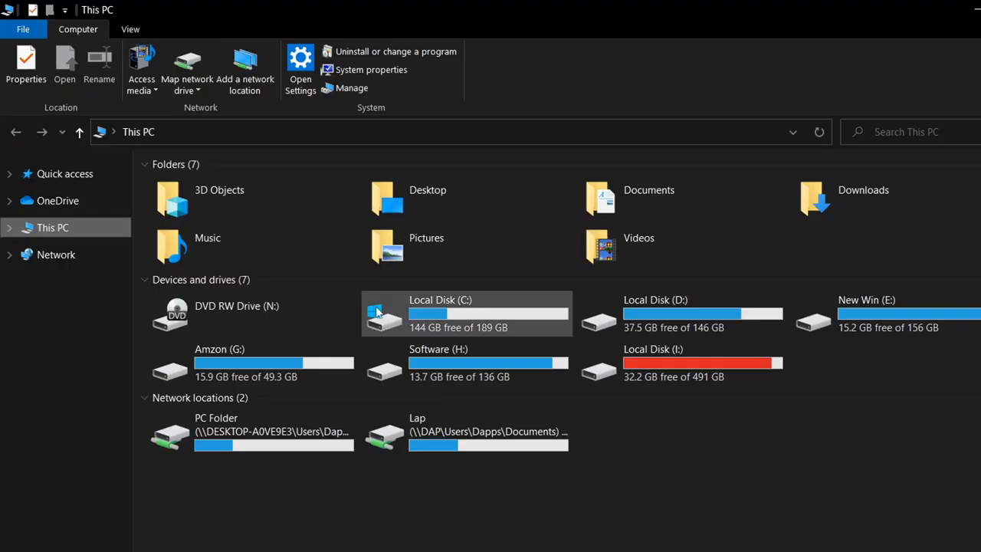
{"action": "double_click", "coordinate": [469, 318]}
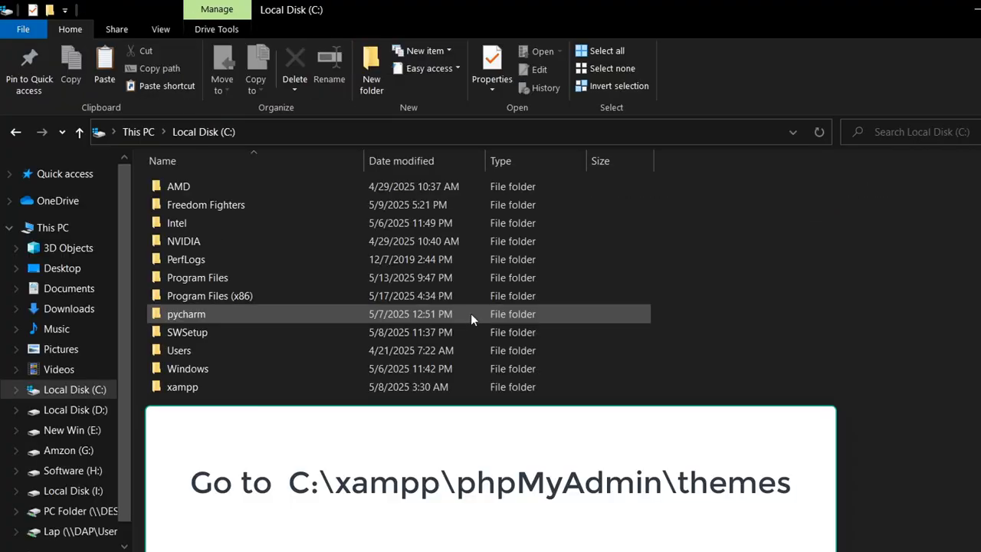
{"action": "double_click", "coordinate": [186, 388]}
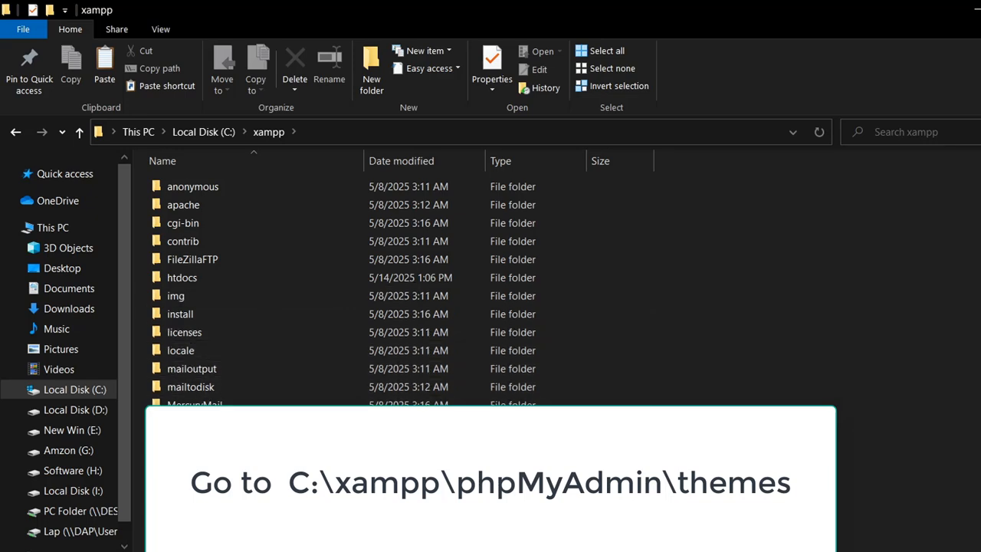
{"action": "double_click", "coordinate": [202, 476]}
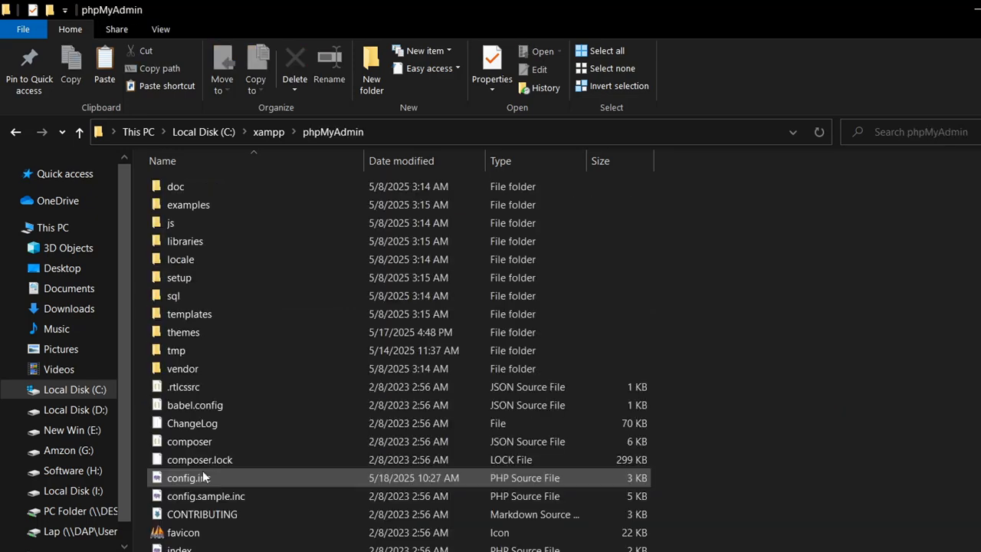
{"action": "double_click", "coordinate": [183, 332]}
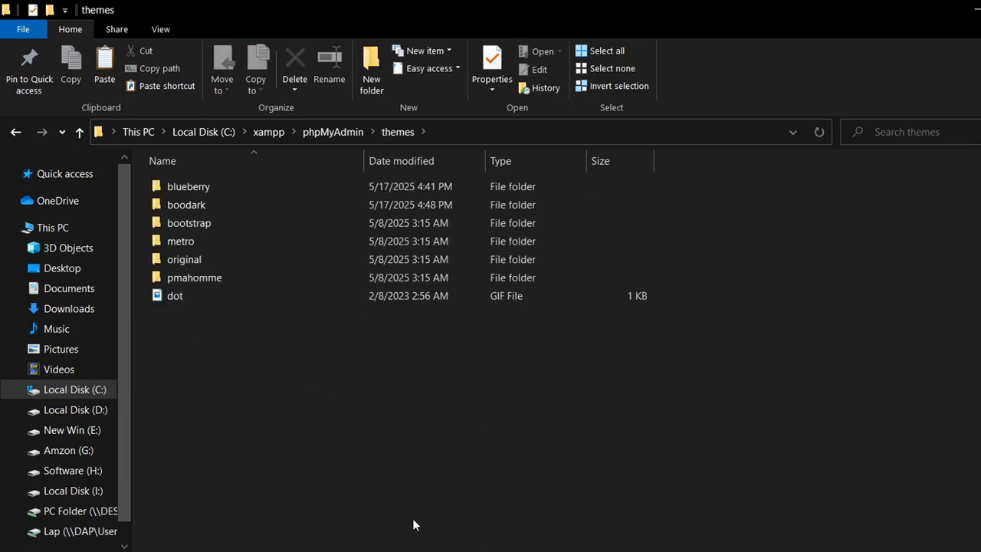
- Copy the blueberry folder from the unzipped blueberry-1.1.0 folder into C:\xampp\phpMyAdmin\themes, and select the blueberry and boodark folders there
{"action": "left_click", "coordinate": [276, 529]}
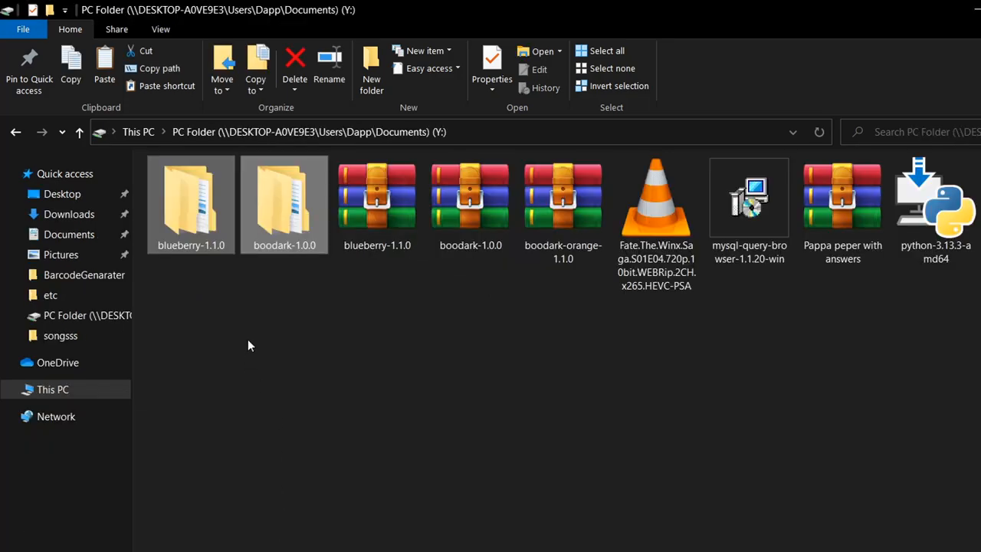
{"action": "double_click", "coordinate": [192, 205]}
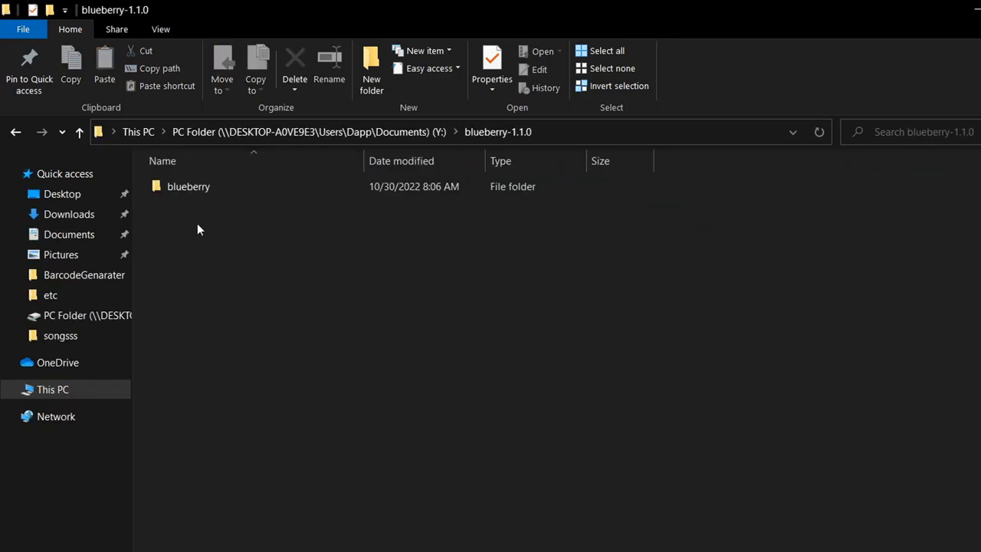
{"action": "right_click", "coordinate": [194, 192]}
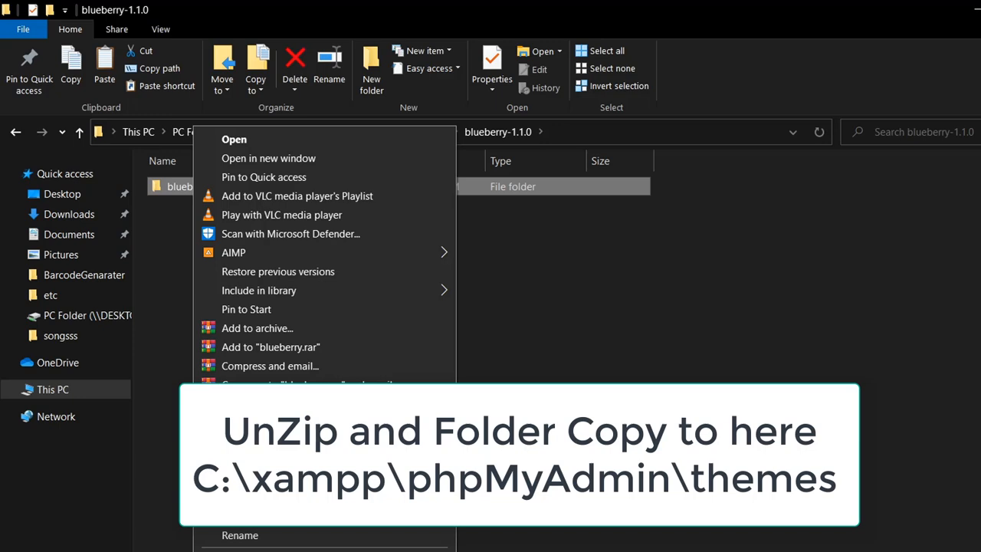
{"action": "left_click", "coordinate": [291, 472]}
{"action": "left_click", "coordinate": [349, 516]}
{"action": "left_click", "coordinate": [433, 550]}
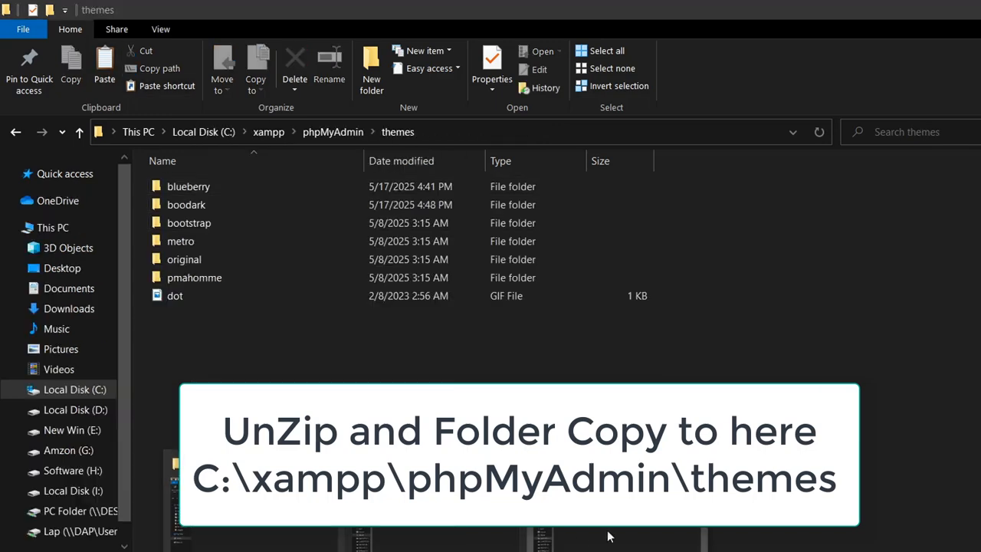
{"action": "left_click", "coordinate": [609, 538]}
{"action": "right_click", "coordinate": [325, 409]}
{"action": "left_click", "coordinate": [372, 284]}
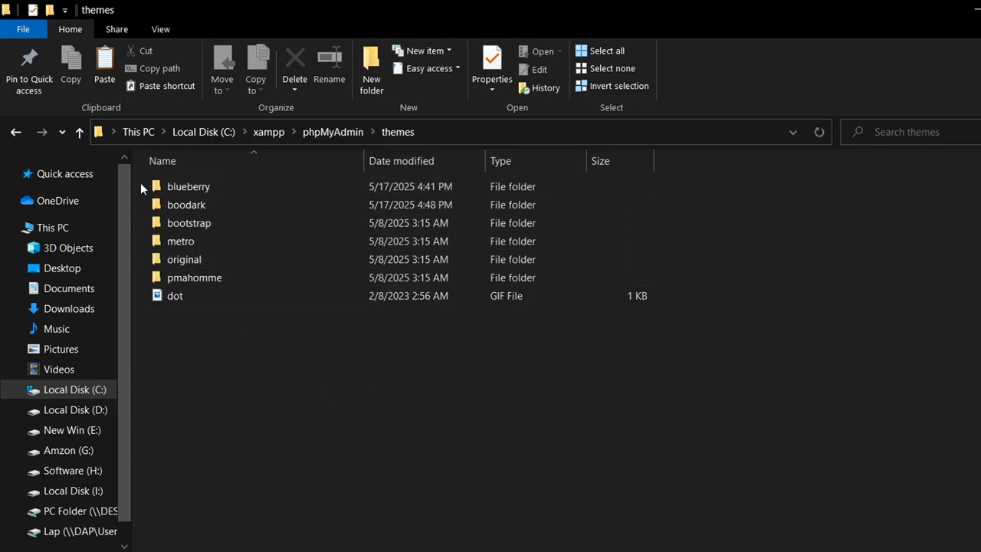
{"action": "left_click_drag", "start_coordinate": [141, 182], "coordinate": [183, 214]}
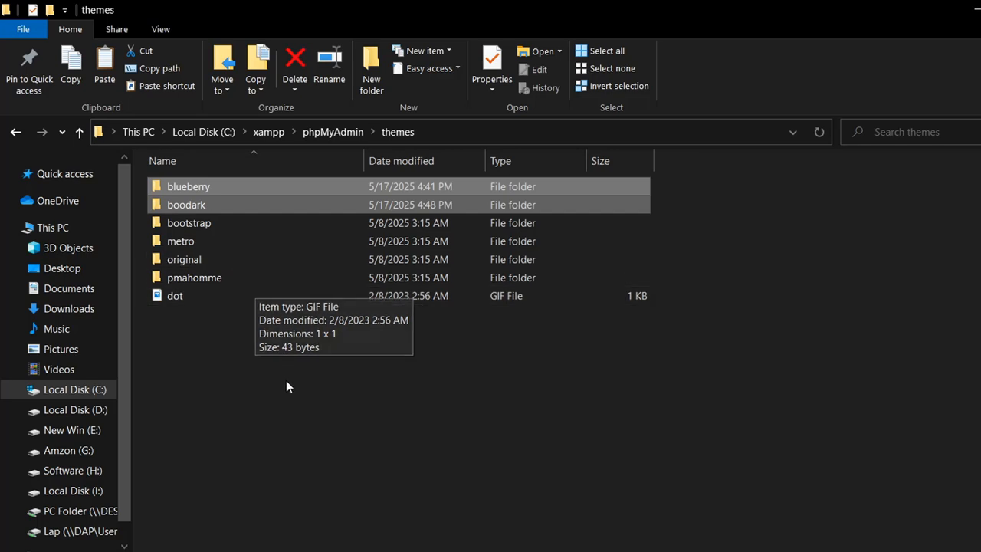
- Go back to the phpMyAdmin folder and open its config.inc PHP file in Sublime Text
{"action": "left_click", "coordinate": [331, 132]}
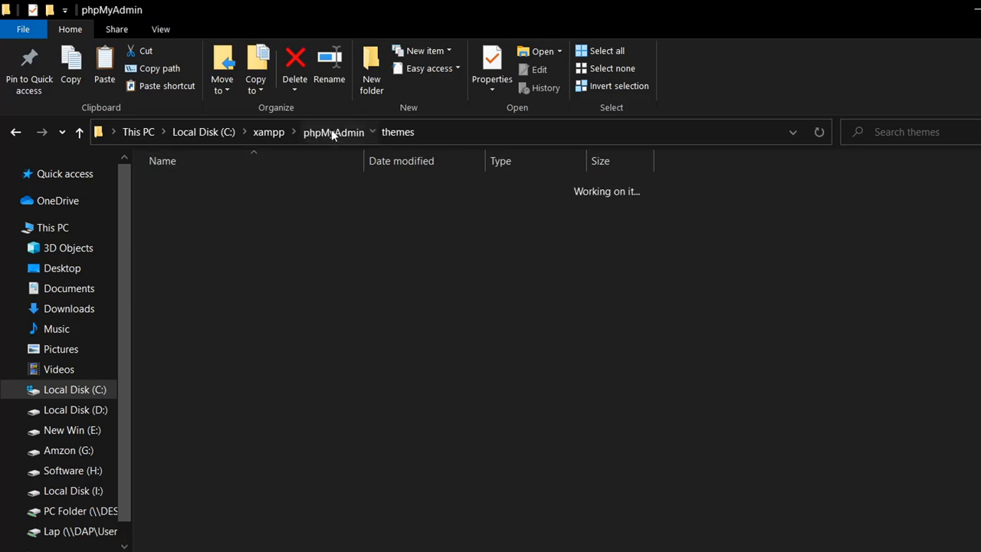
{"action": "scroll", "coordinate": [299, 387], "scroll_direction": "down", "scroll_amount": 1}
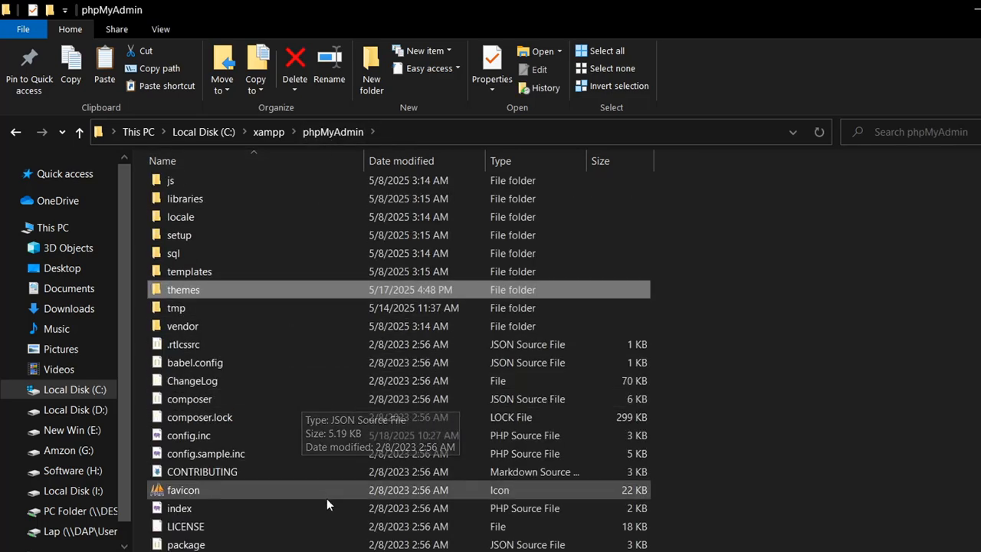
{"action": "left_click", "coordinate": [183, 437]}
{"action": "right_click", "coordinate": [182, 437]}
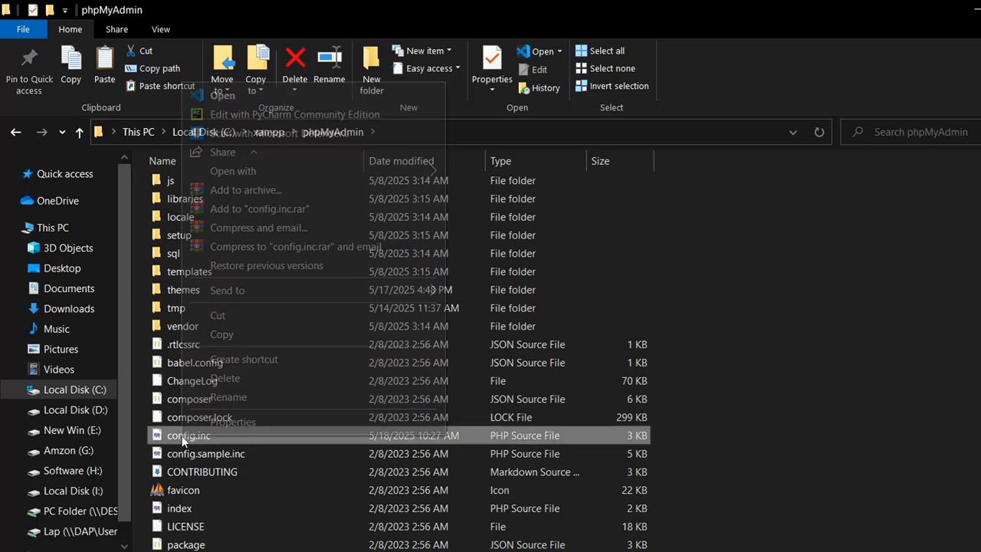
{"action": "mouse_move", "coordinate": [358, 167]}
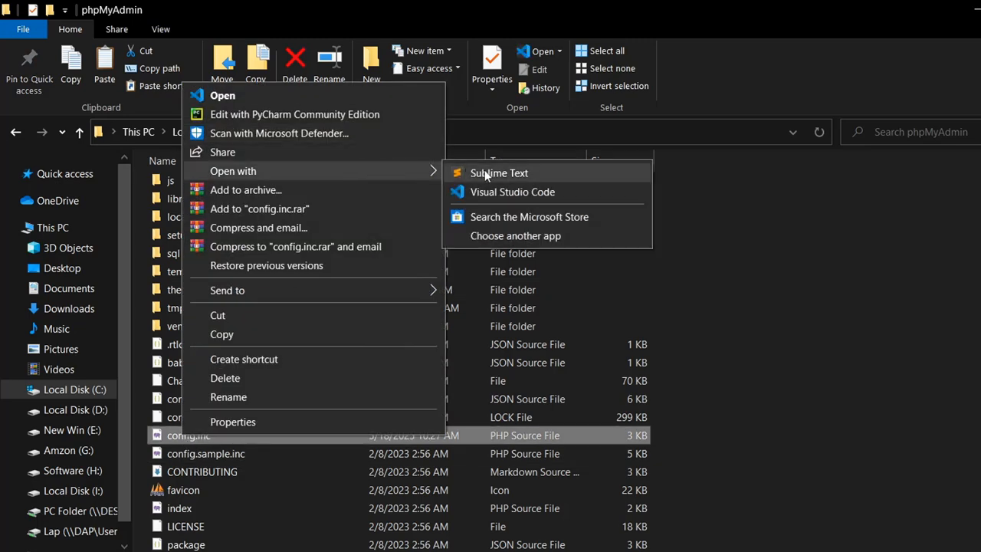
{"action": "left_click", "coordinate": [484, 170]}
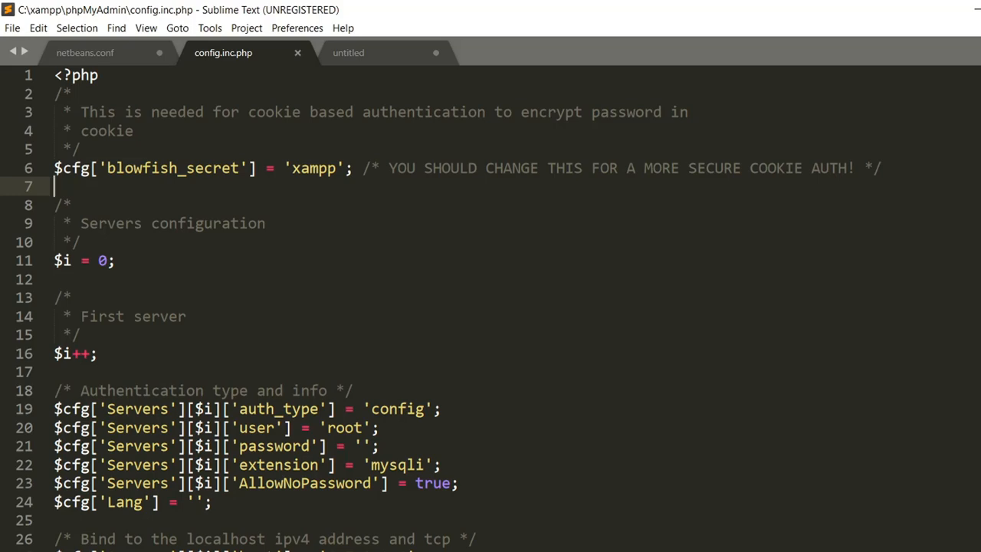
- Insert an extra line below the blowfish_secret setting and paste a copy of that statement, without its comment, on line 7
{"action": "scroll", "coordinate": [491, 307], "scroll_direction": "down", "scroll_amount": 11}
{"action": "scroll", "coordinate": [491, 307], "scroll_direction": "up", "scroll_amount": 8}
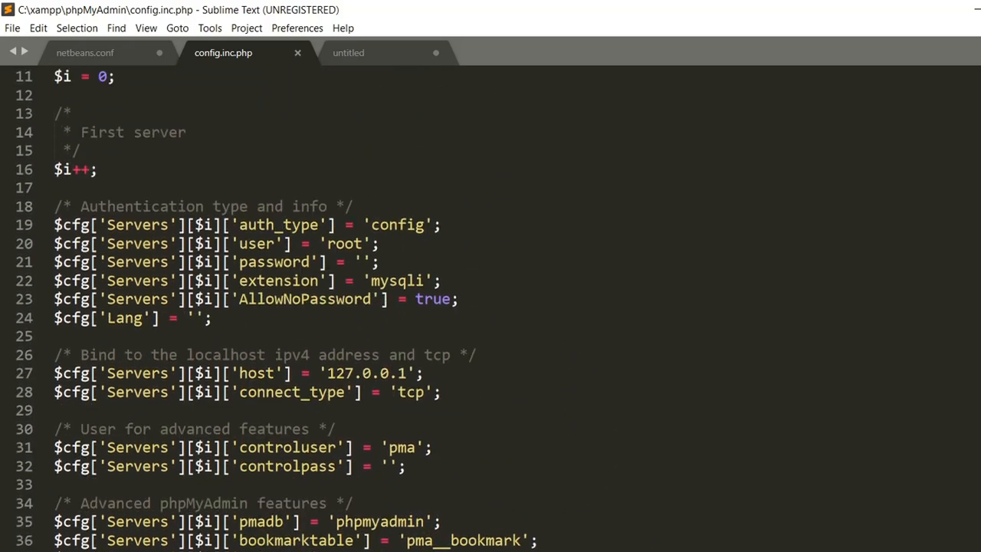
{"action": "scroll", "coordinate": [68, 227], "scroll_direction": "up", "scroll_amount": 4}
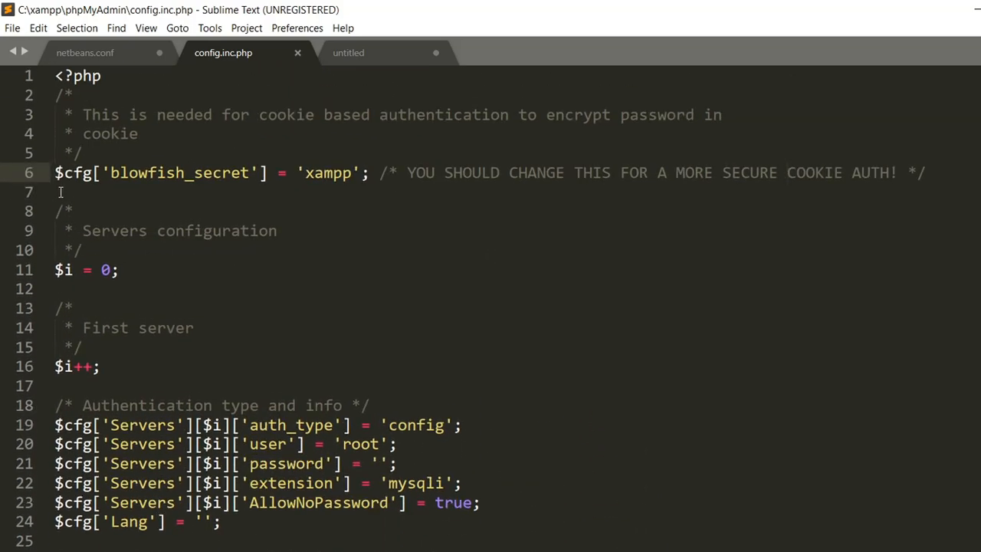
{"action": "left_click", "coordinate": [60, 192]}
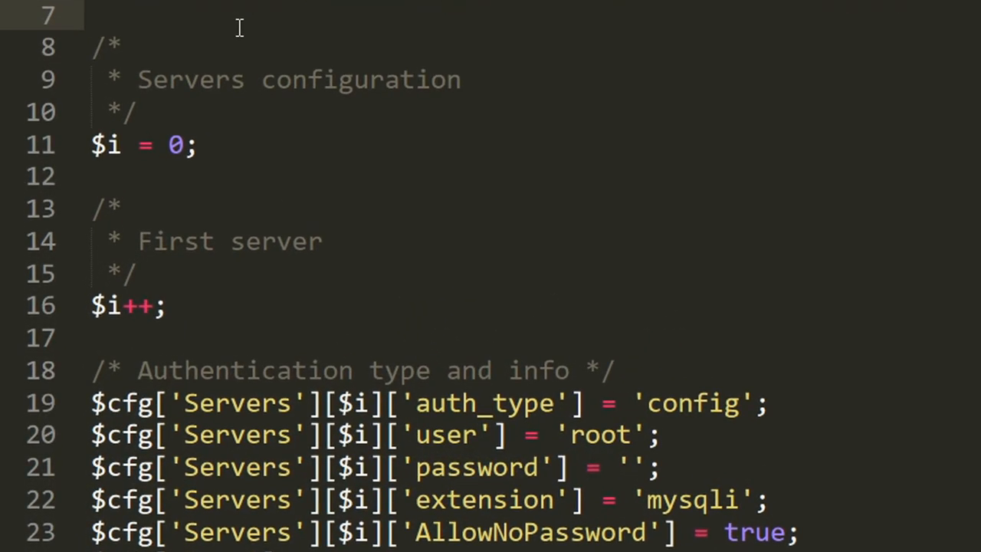
{"action": "key", "text": "Return"}
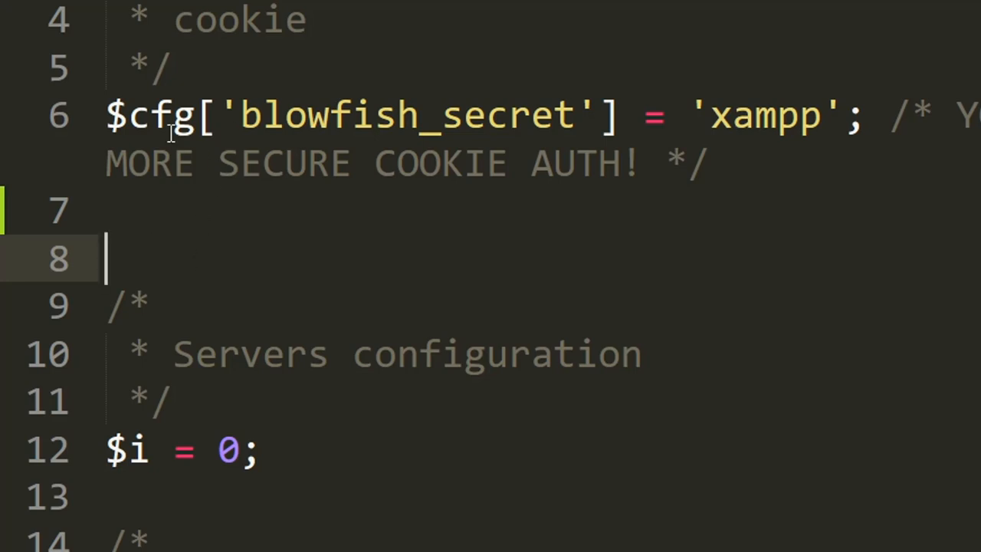
{"action": "left_click", "coordinate": [106, 119]}
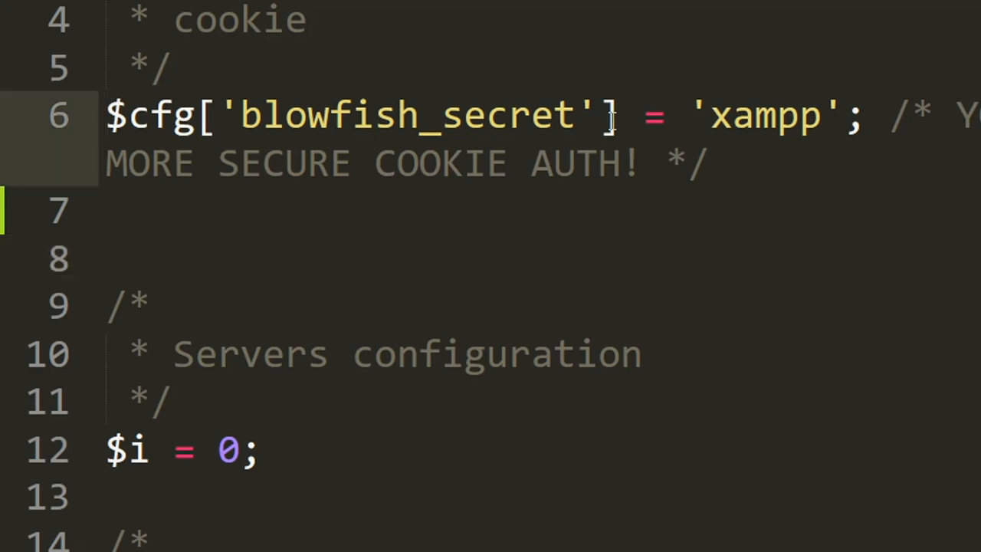
{"action": "left_click", "coordinate": [861, 122], "text": "shift"}
{"action": "key", "text": "ctrl+c"}
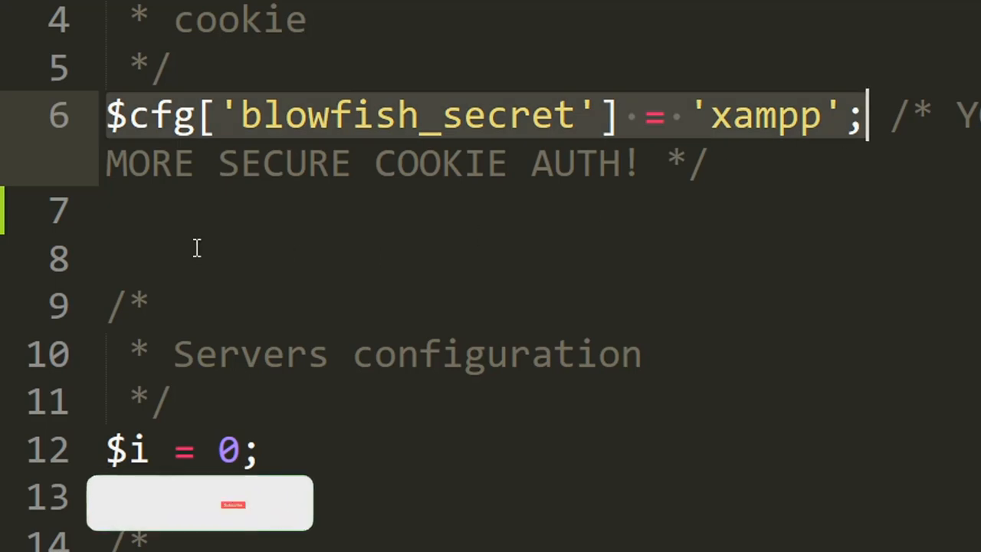
{"action": "left_click", "coordinate": [125, 213]}
{"action": "key", "text": "ctrl+v"}
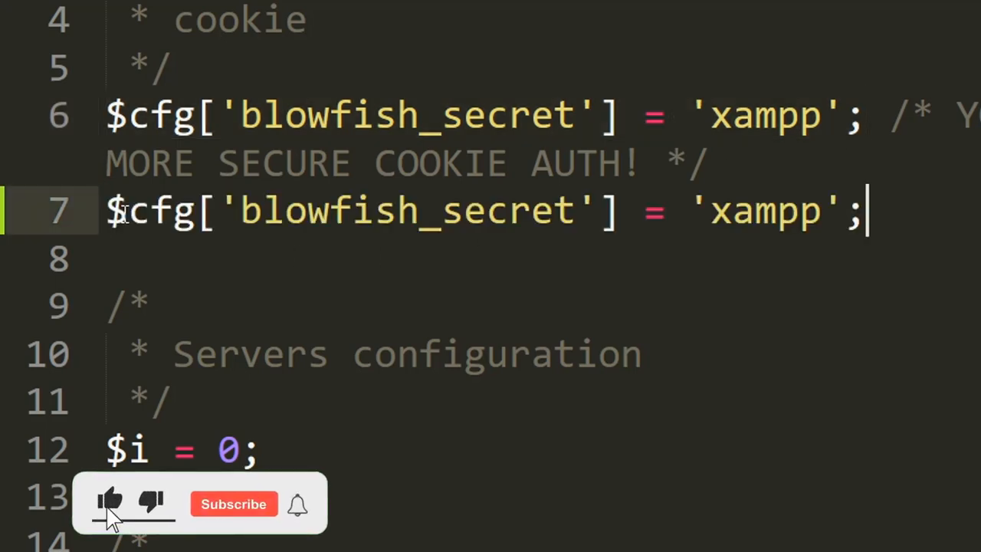
- Change the configuration key in the copied statement on line 7 to ThemeDefault
{"action": "double_click", "coordinate": [377, 199]}
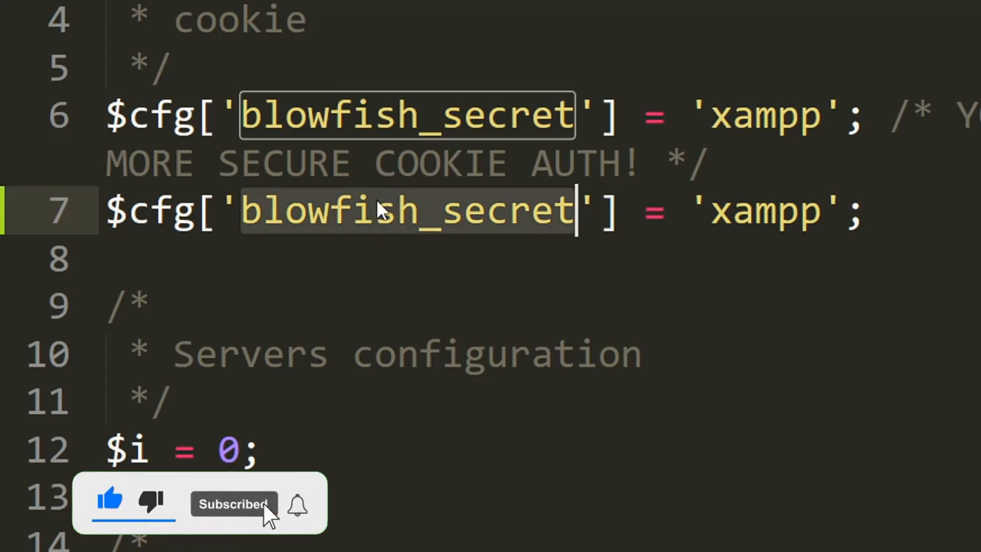
{"action": "type", "text": "T"}
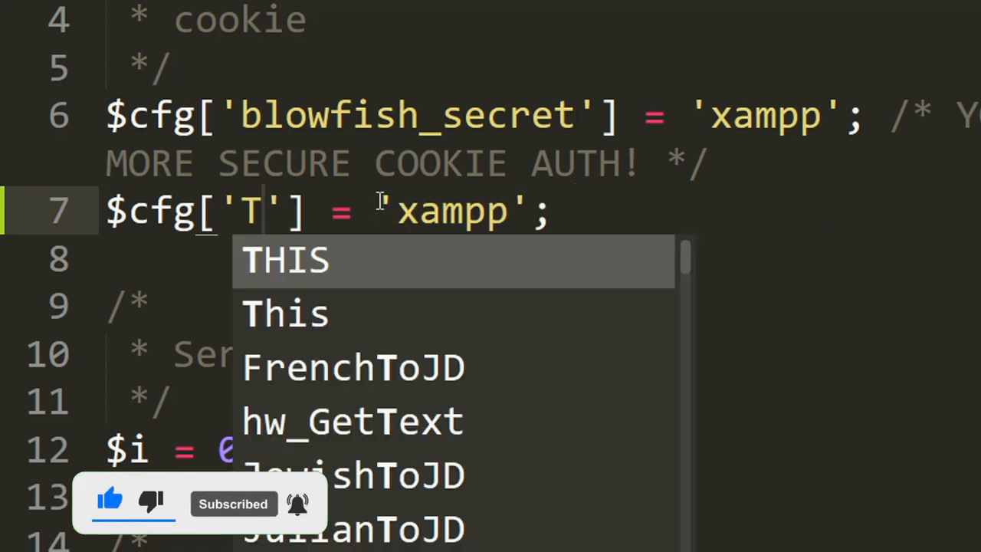
{"action": "type", "text": "he"}
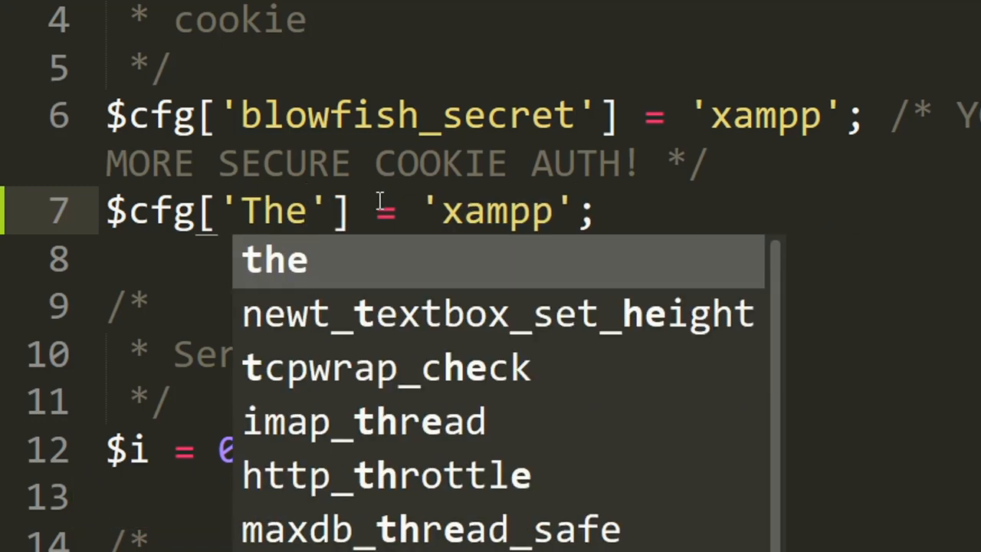
{"action": "key", "text": "Escape"}
{"action": "type", "text": "me"}
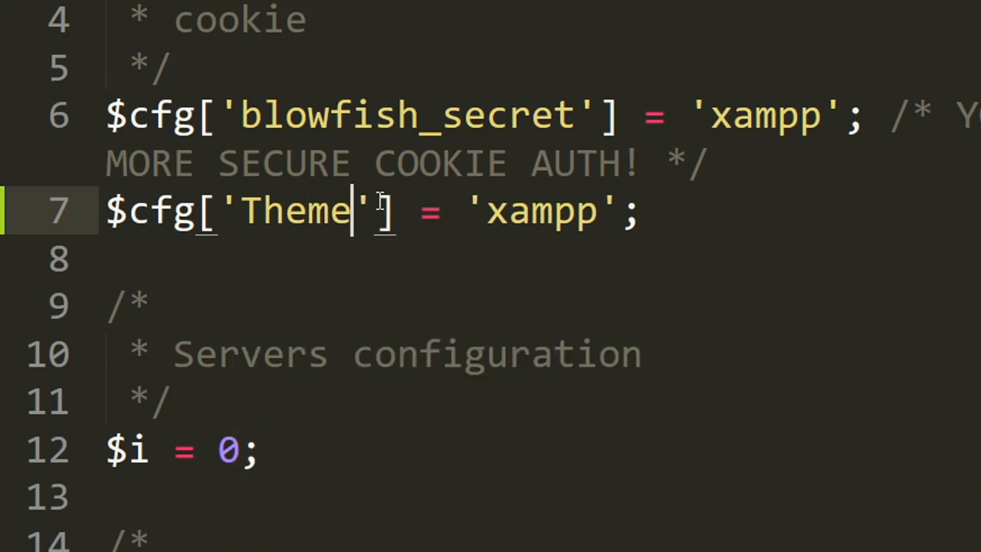
{"action": "type", "text": "Def"}
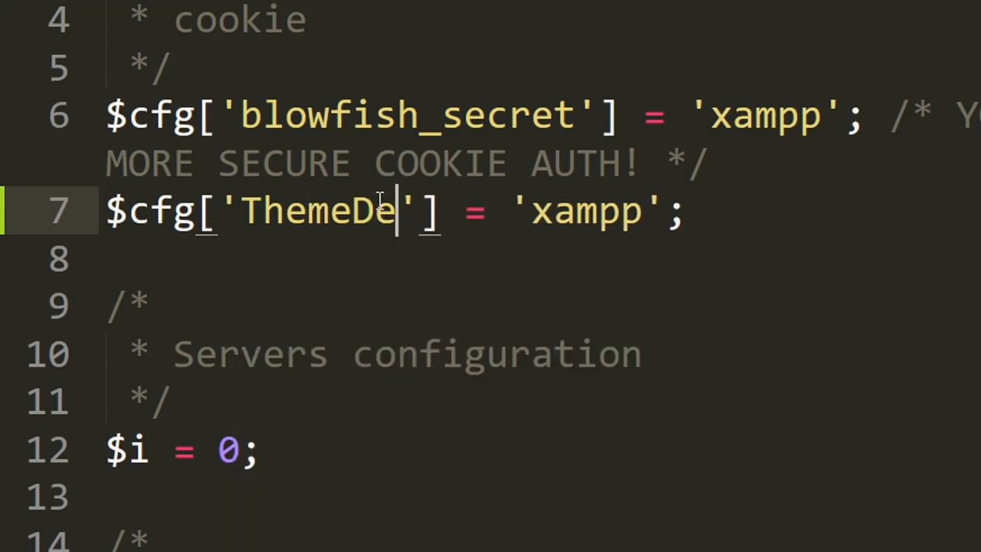
{"action": "type", "text": "ault"}
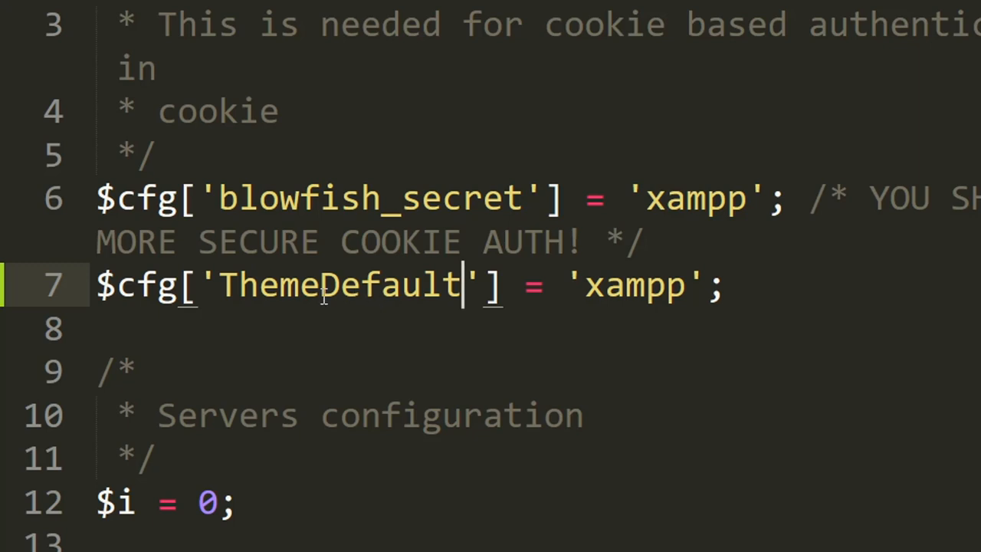
- Select the value xampp in the ThemeDefault statement, then open the phpMyAdmin themes folder in File Explorer
{"action": "double_click", "coordinate": [328, 285]}
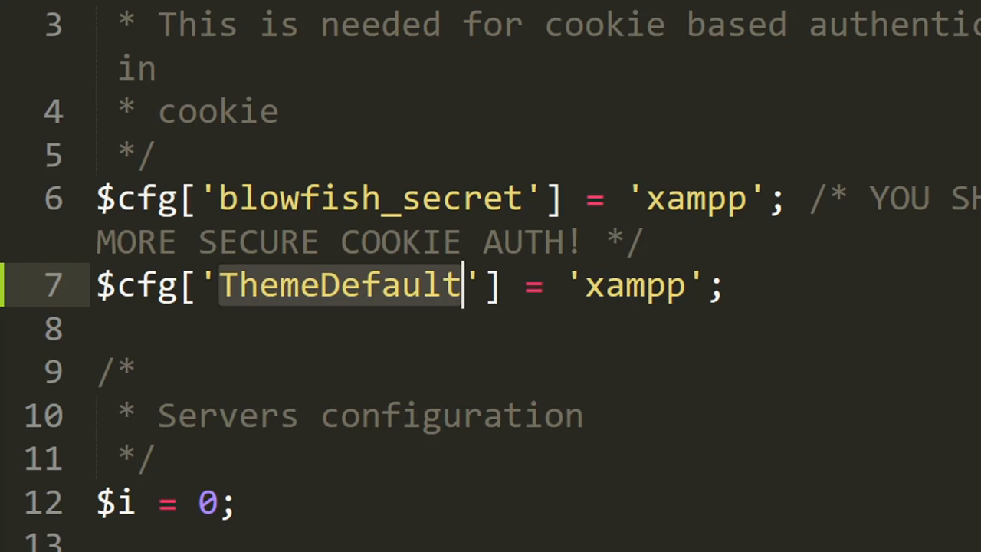
{"action": "double_click", "coordinate": [629, 285]}
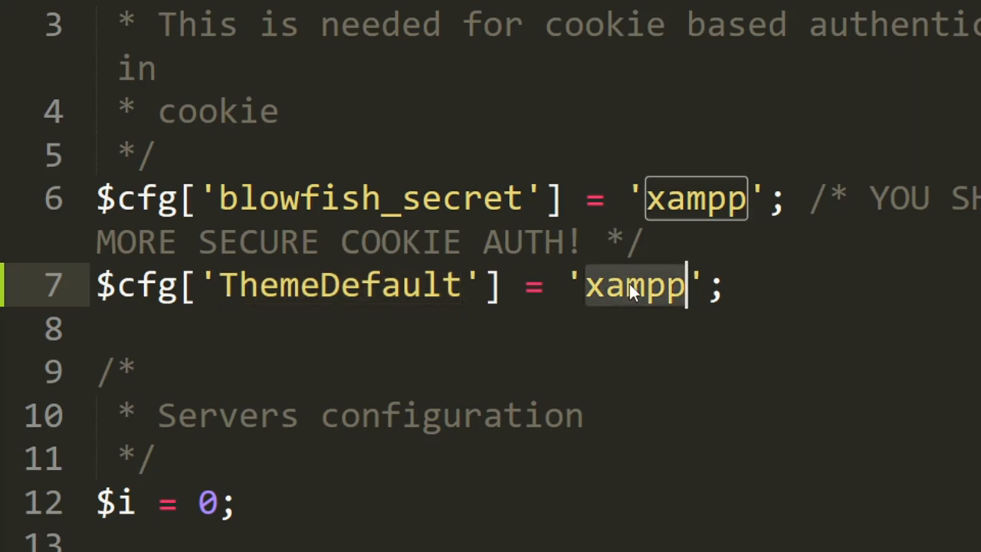
{"action": "left_click", "coordinate": [660, 551]}
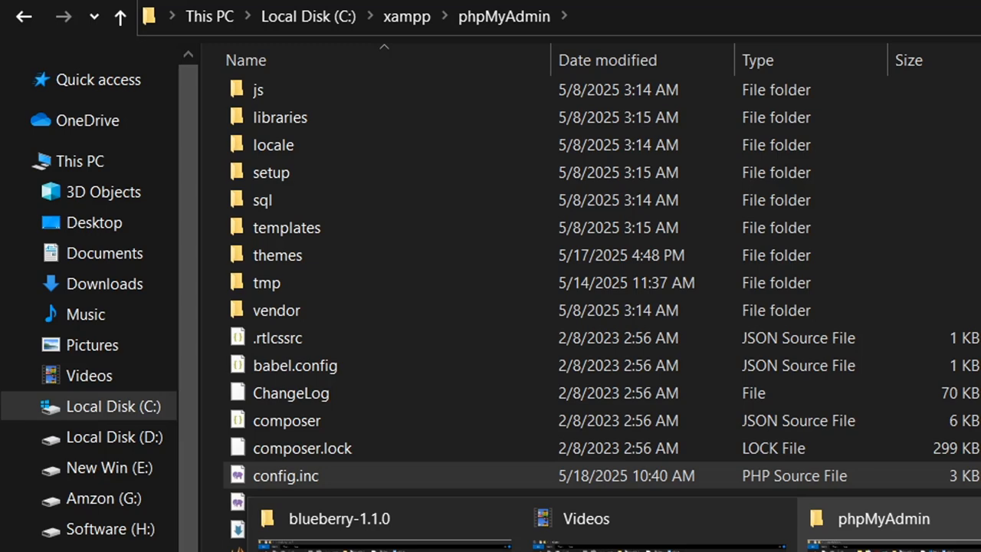
{"action": "left_click", "coordinate": [883, 540]}
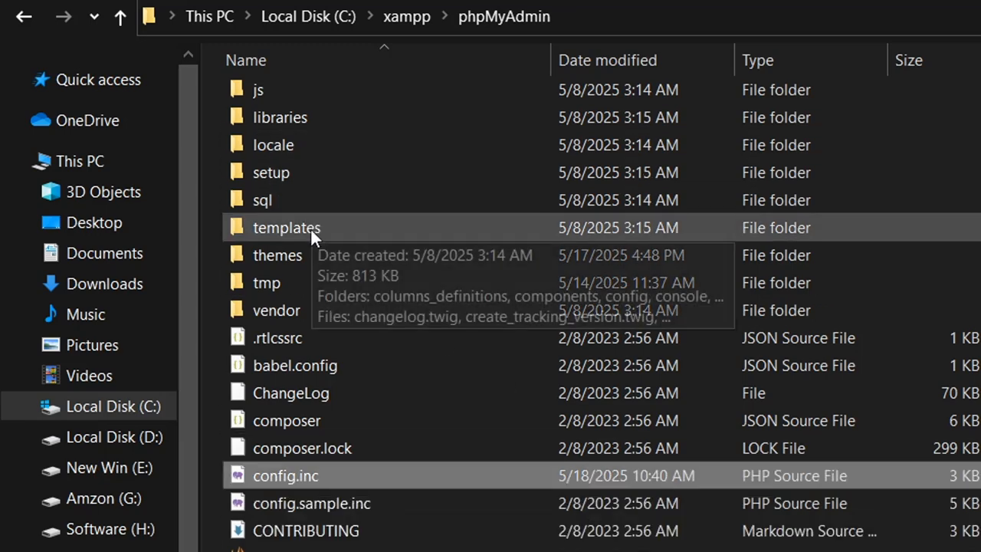
{"action": "double_click", "coordinate": [299, 256]}
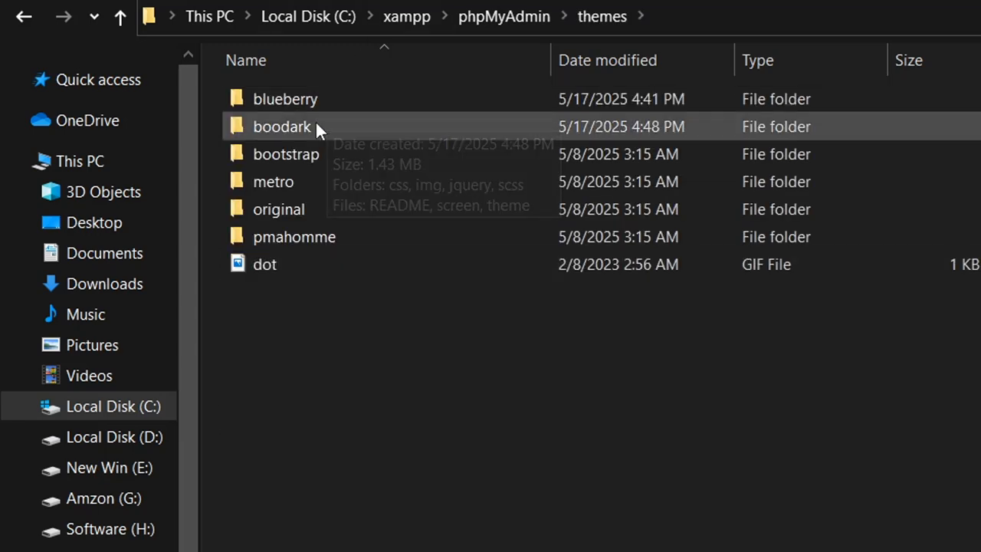
{"action": "double_click", "coordinate": [311, 130]}
{"action": "double_click", "coordinate": [310, 130]}
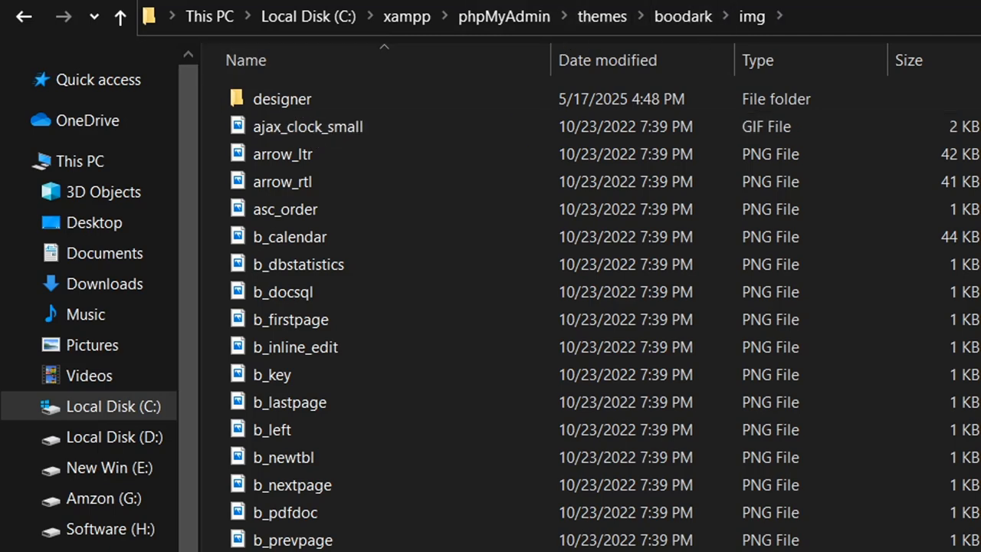
{"action": "key", "text": "ctrl+shift+2"}
{"action": "left_click", "coordinate": [656, 17]}
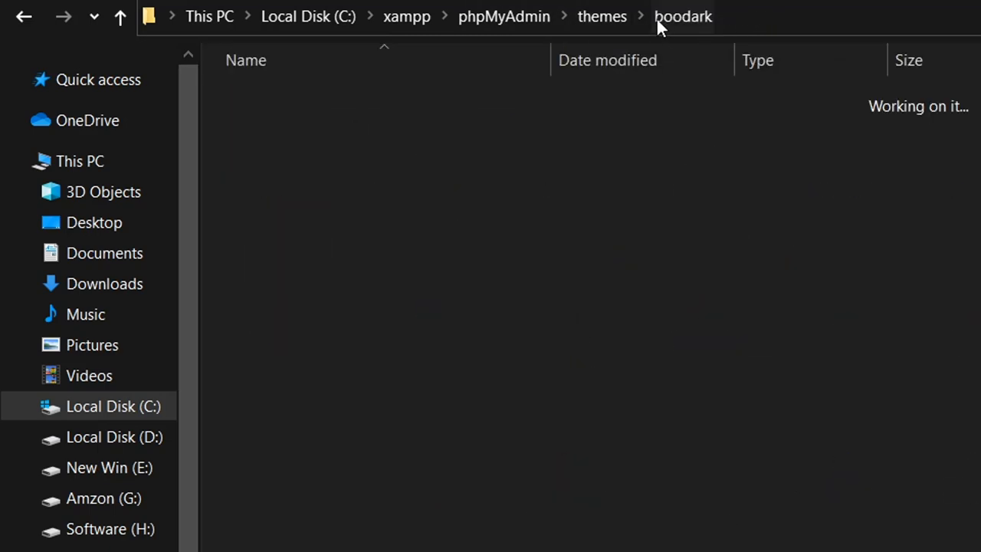
{"action": "left_click", "coordinate": [598, 17]}
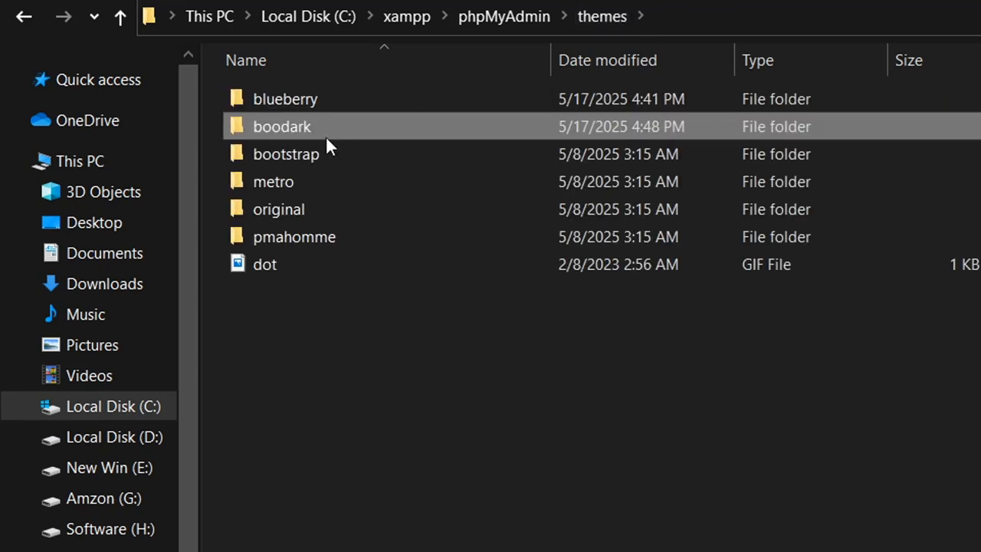
- Copy the boodark folder's name and paste it as the ThemeDefault value on line 7 of config.inc.php in Sublime Text
{"action": "key", "text": "F2"}
{"action": "right_click", "coordinate": [285, 132]}
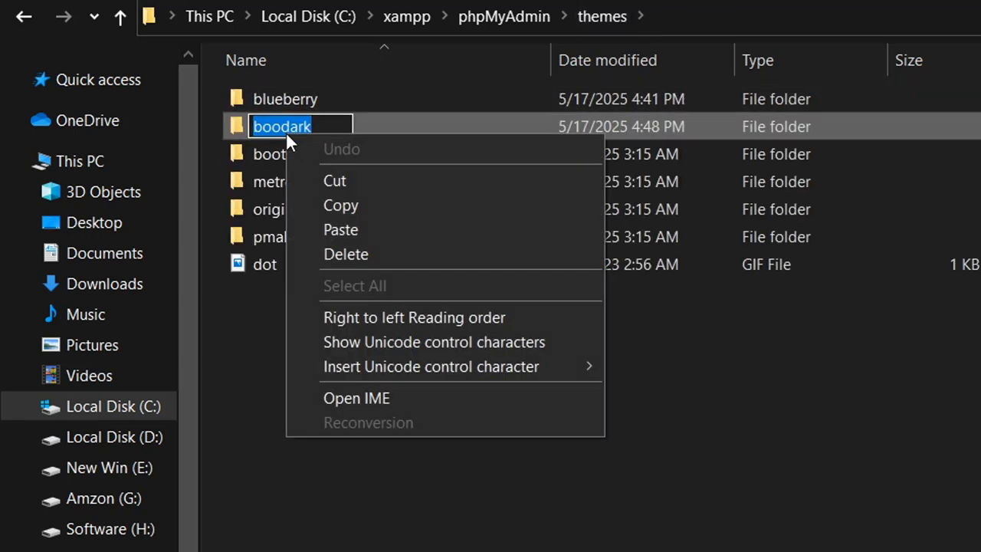
{"action": "left_click", "coordinate": [357, 203]}
{"action": "left_click", "coordinate": [420, 362]}
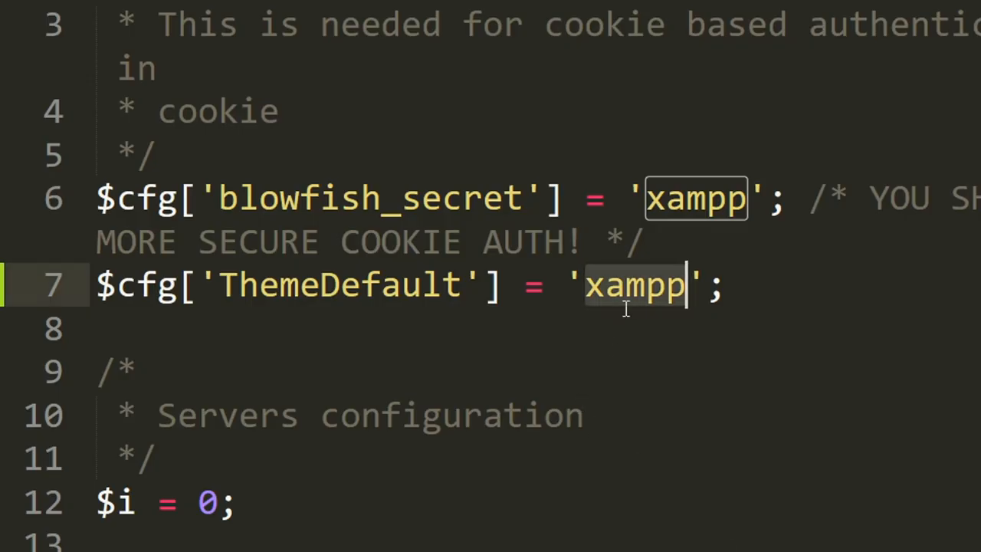
{"action": "key", "text": "BackSpace"}
{"action": "key", "text": "ctrl+v"}
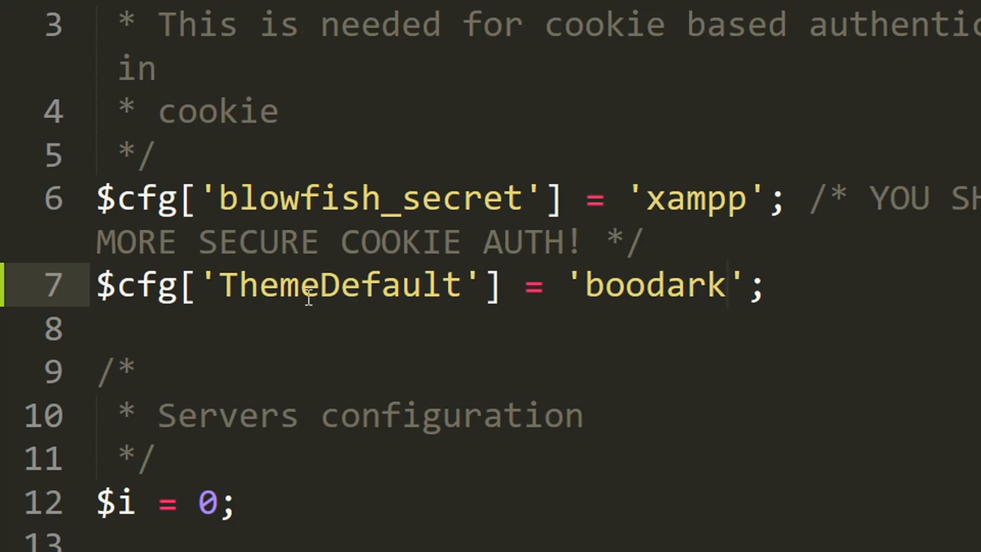
- Select the whole ThemeDefault statement on line 7 and save config.inc.php
{"action": "left_click_drag", "start_coordinate": [97, 287], "coordinate": [387, 315]}
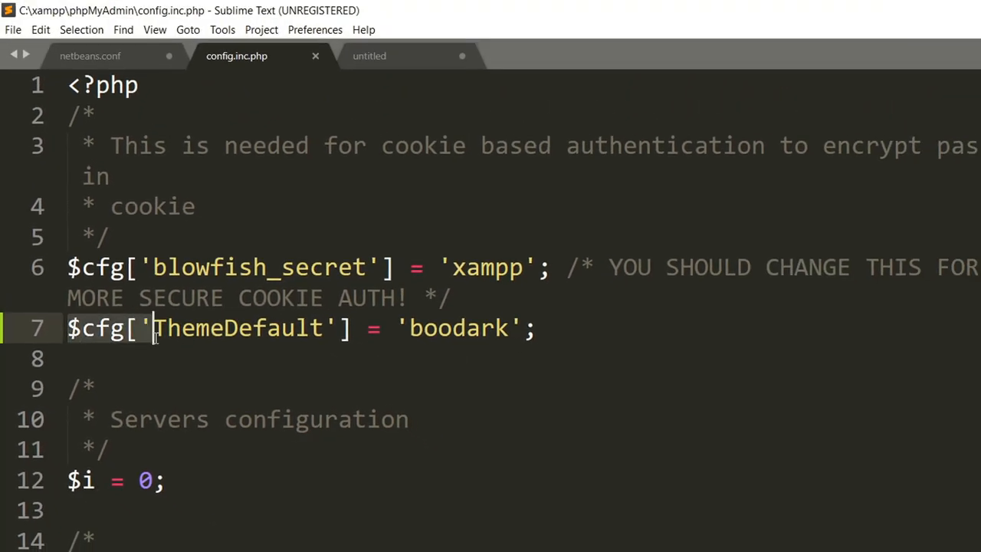
{"action": "left_click_drag", "start_coordinate": [271, 349], "coordinate": [549, 321]}
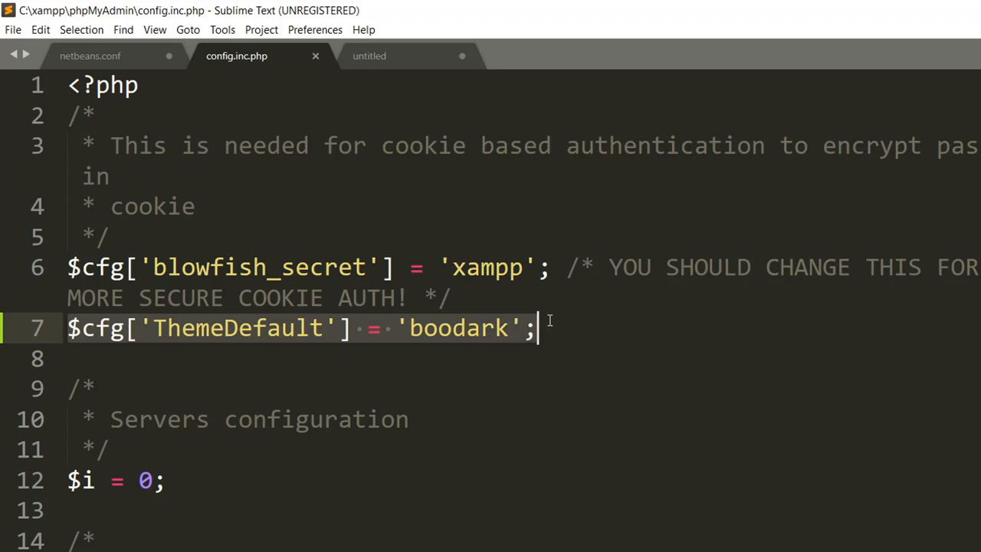
{"action": "left_click", "coordinate": [13, 29]}
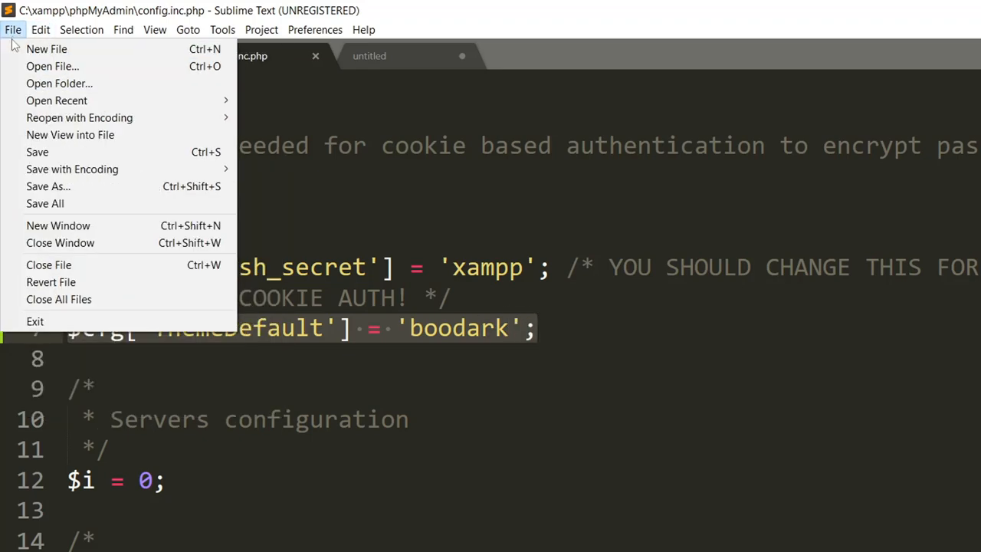
{"action": "left_click", "coordinate": [55, 153]}
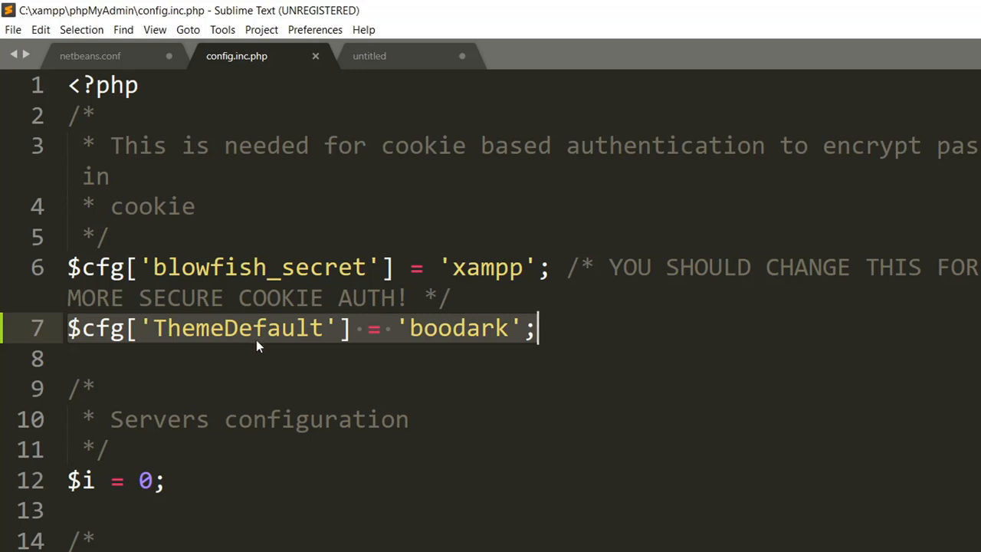
- Add the comment /* Theme Name */ after the ThemeDefault statement on line 7, select the boodark value, and save the file
{"action": "left_click", "coordinate": [578, 328]}
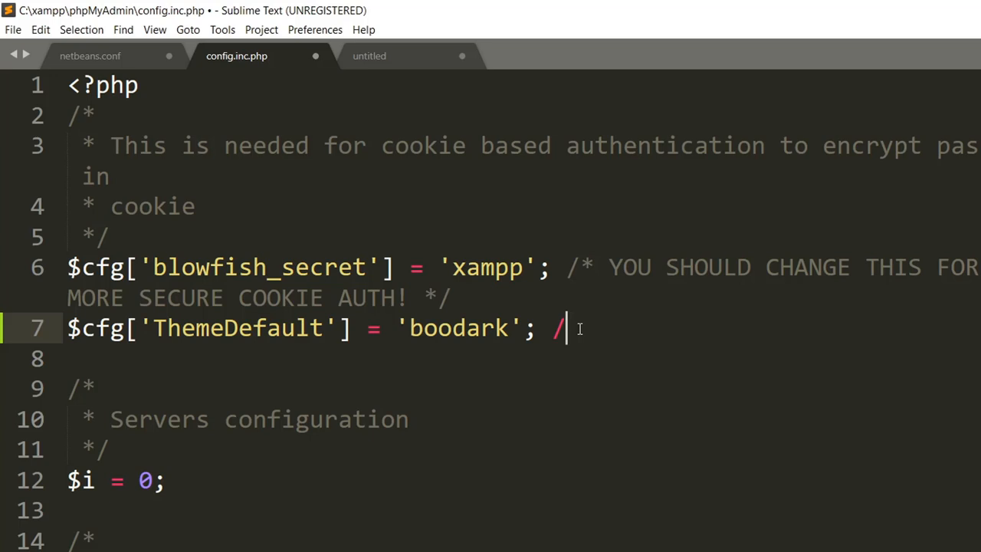
{"action": "type", "text": "/*"}
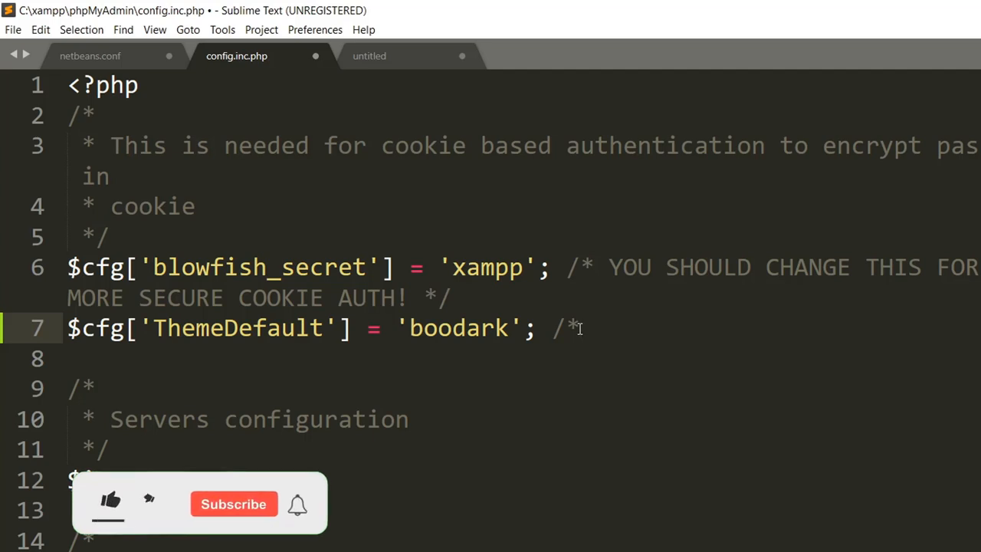
{"action": "type", "text": "*?"}
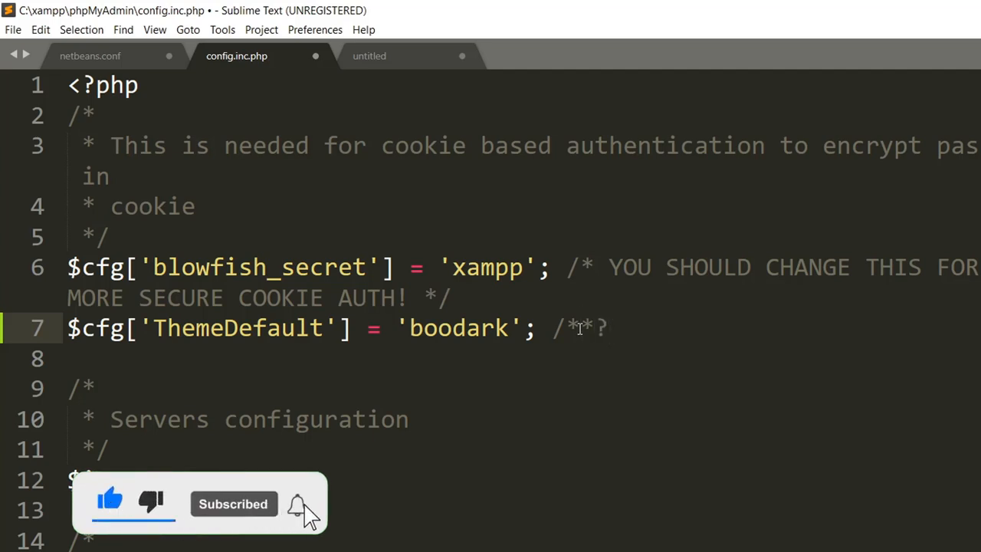
{"action": "key", "text": "BackSpace"}
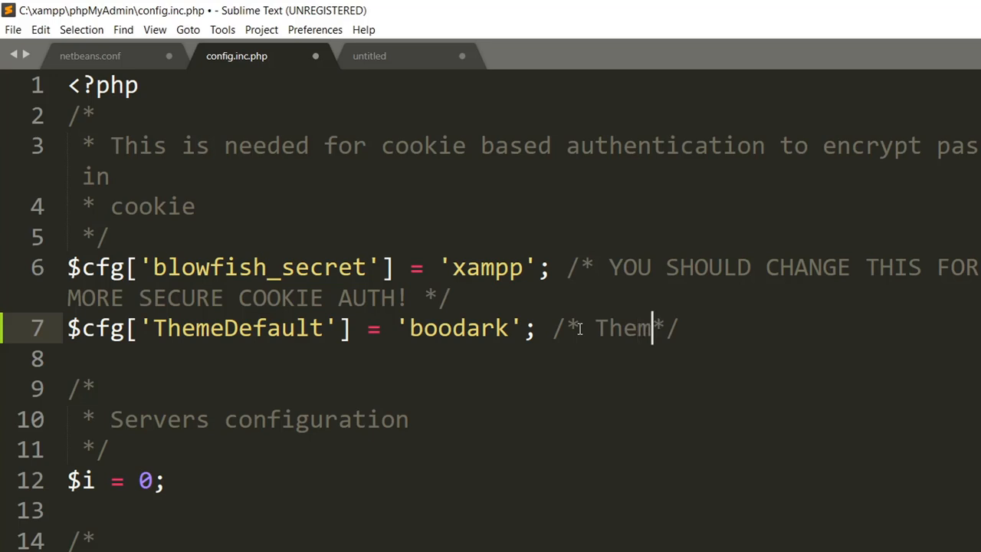
{"action": "type", "text": "Theme Name"}
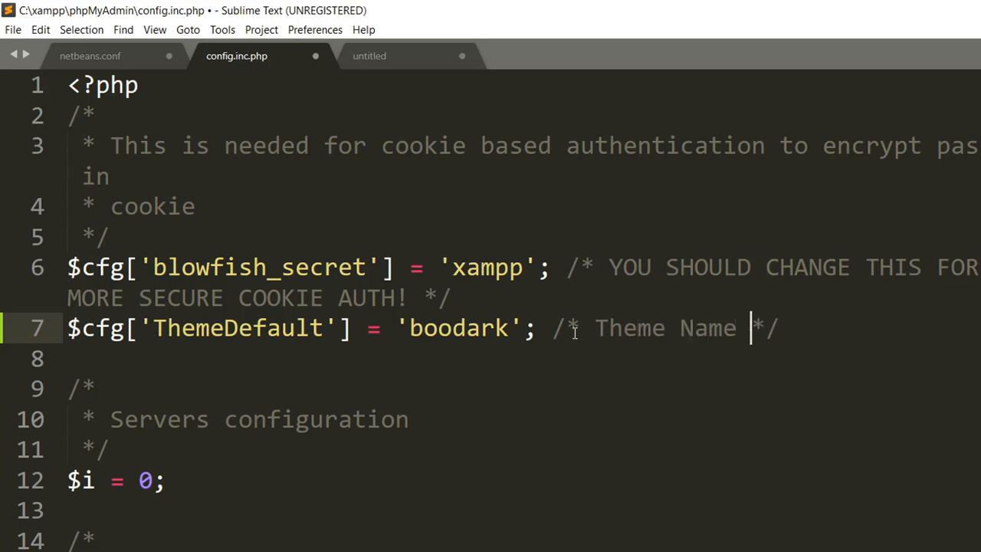
{"action": "double_click", "coordinate": [483, 332]}
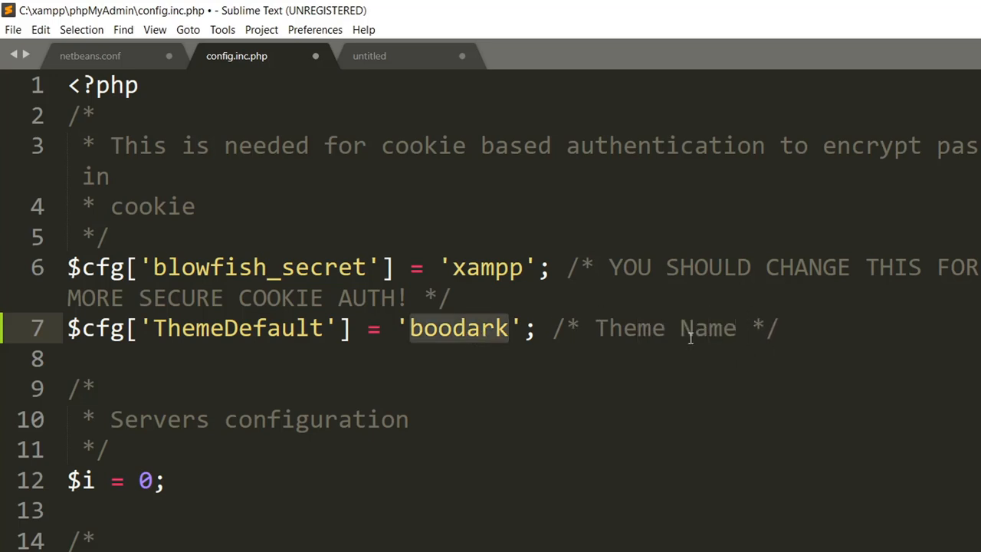
{"action": "key", "text": "ctrl+s"}
- Switch to the Edge browser, open a new tab and close the old phpMyAdmin tab
{"action": "key", "text": "alt+Tab"}
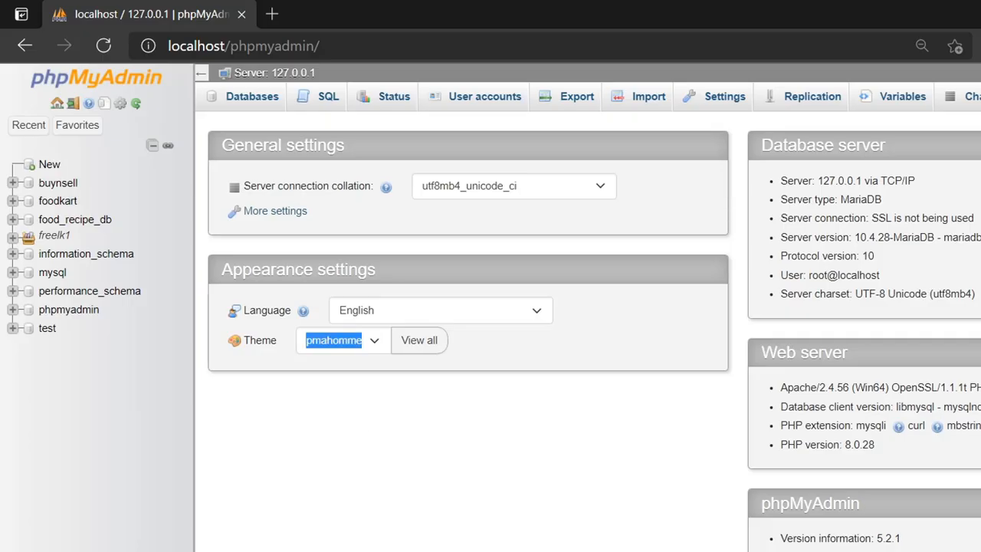
{"action": "left_click", "coordinate": [271, 15]}
{"action": "left_click", "coordinate": [241, 16]}
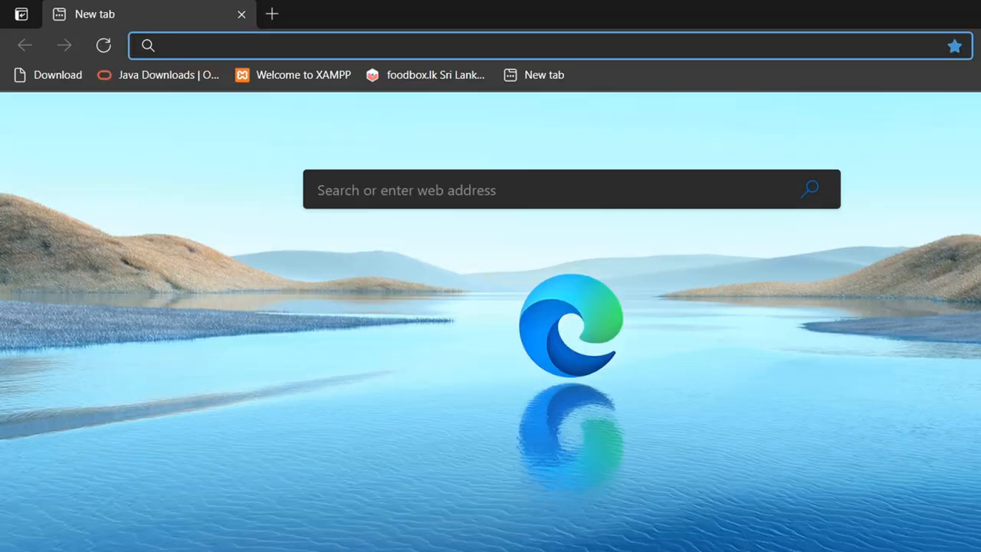
- Restart Apache and MySQL in the XAMPP Control Panel, then open localhost/phpmyadmin and check its appearance settings
{"action": "key", "text": "alt+Tab"}
{"action": "key", "text": "alt+Tab"}
{"action": "left_click", "coordinate": [527, 260]}
{"action": "left_click", "coordinate": [536, 288]}
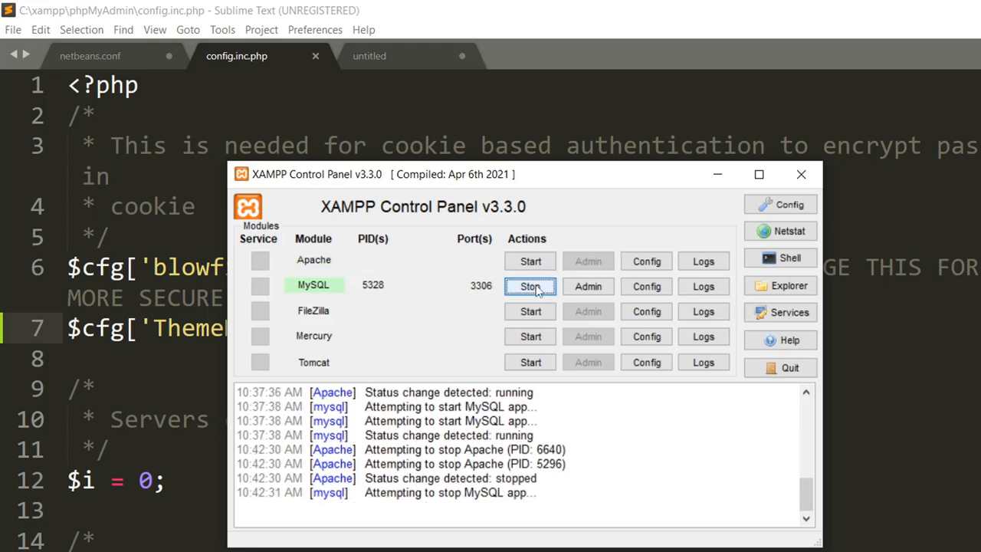
{"action": "left_click", "coordinate": [530, 261]}
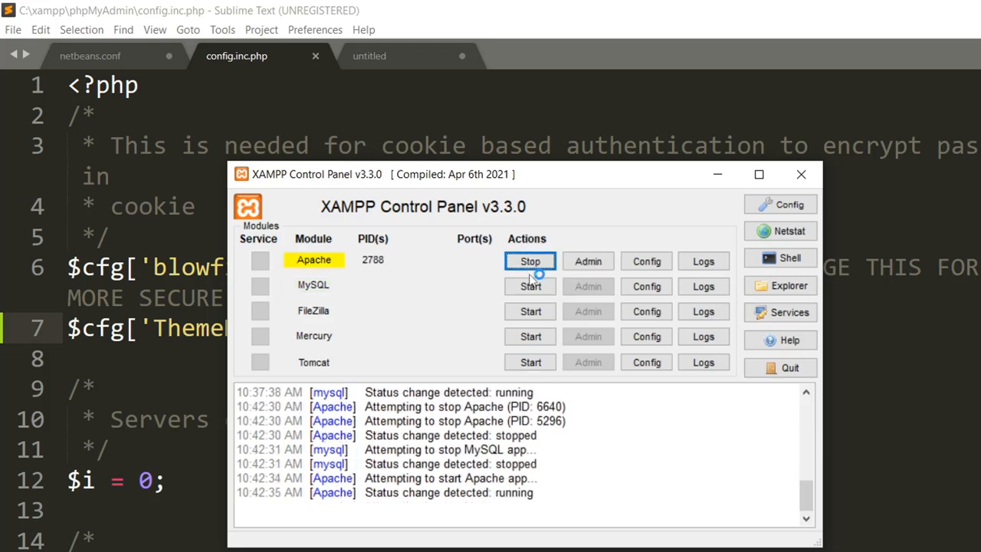
{"action": "left_click", "coordinate": [530, 284]}
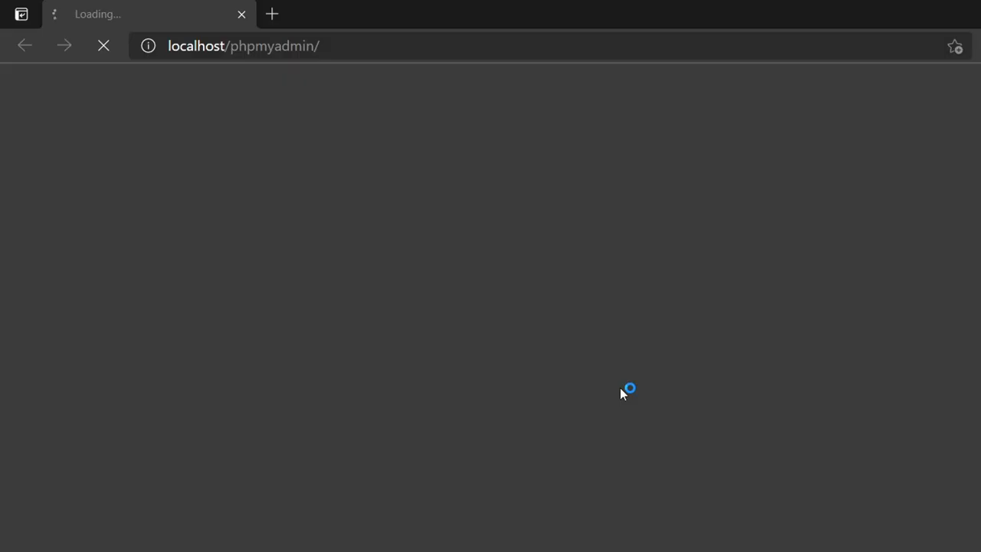
{"action": "scroll", "coordinate": [599, 313], "scroll_direction": "down", "scroll_amount": 1}
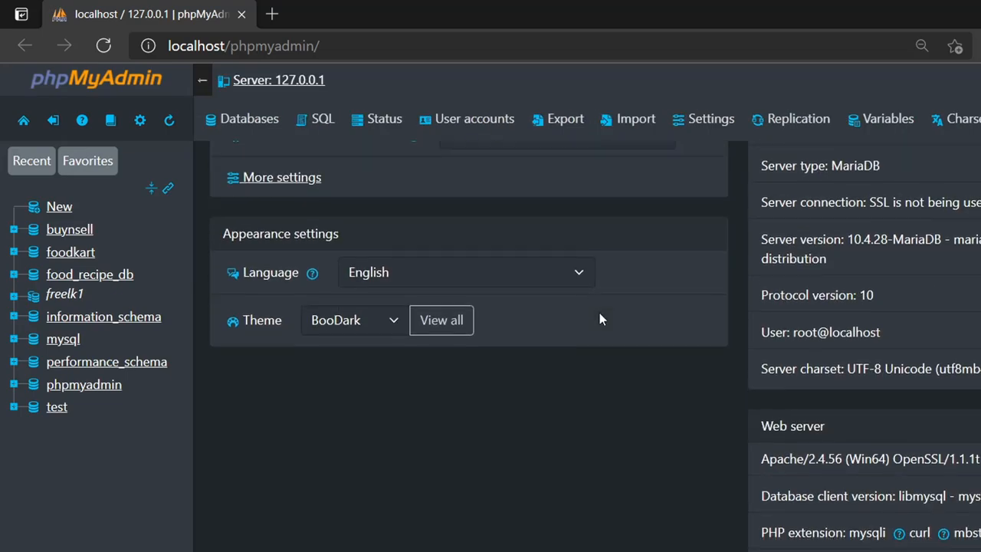
{"action": "scroll", "coordinate": [599, 313], "scroll_direction": "up", "scroll_amount": 1}
- Return to the C:\xampp\phpMyAdmin\themes folder in File Explorer and copy the name of the blueberry folder
{"action": "left_click", "coordinate": [636, 542]}
{"action": "left_click", "coordinate": [354, 141]}
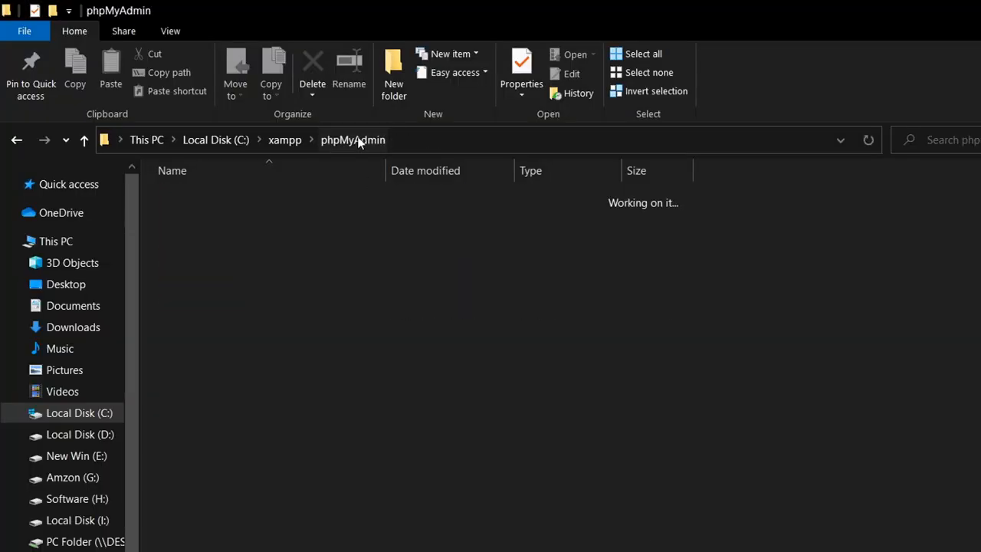
{"action": "double_click", "coordinate": [221, 354]}
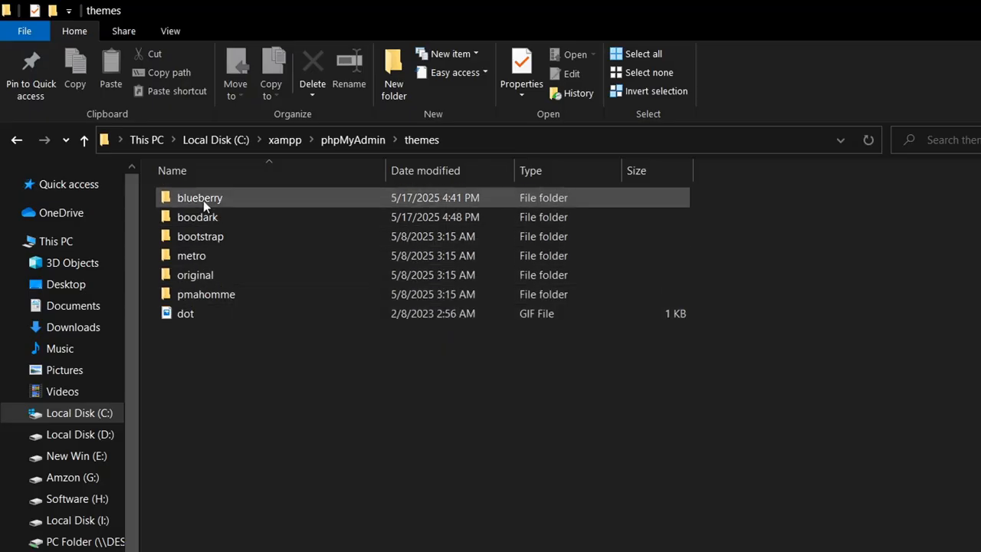
{"action": "left_click", "coordinate": [203, 200]}
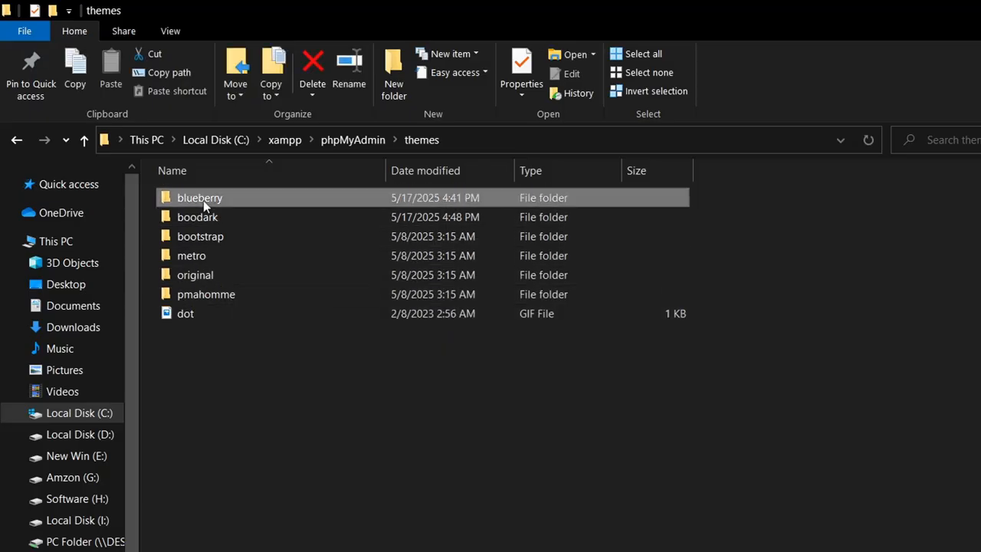
{"action": "left_click", "coordinate": [203, 200]}
{"action": "key", "text": "ctrl+c"}
- Replace the ThemeDefault value on line 7 of config.inc.php with blueberry in Sublime Text and save the file
{"action": "left_click", "coordinate": [303, 377]}
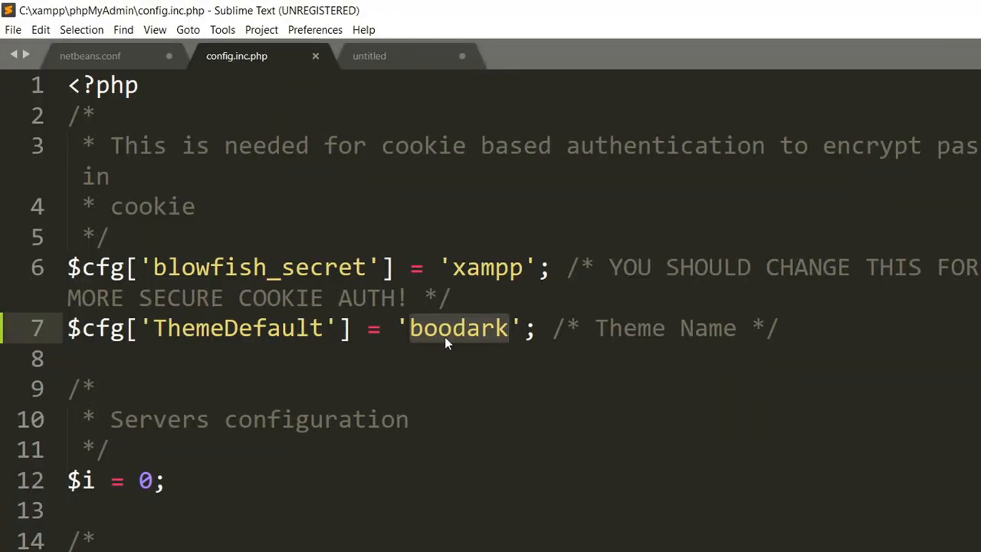
{"action": "key", "text": "ctrl+v"}
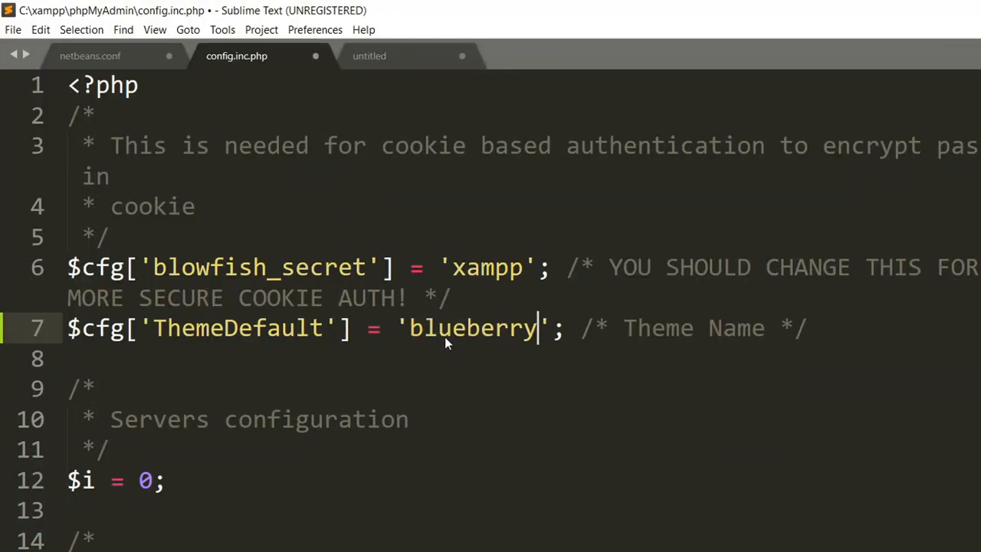
{"action": "left_click", "coordinate": [17, 29]}
{"action": "left_click", "coordinate": [53, 151]}
{"action": "left_click", "coordinate": [502, 441]}
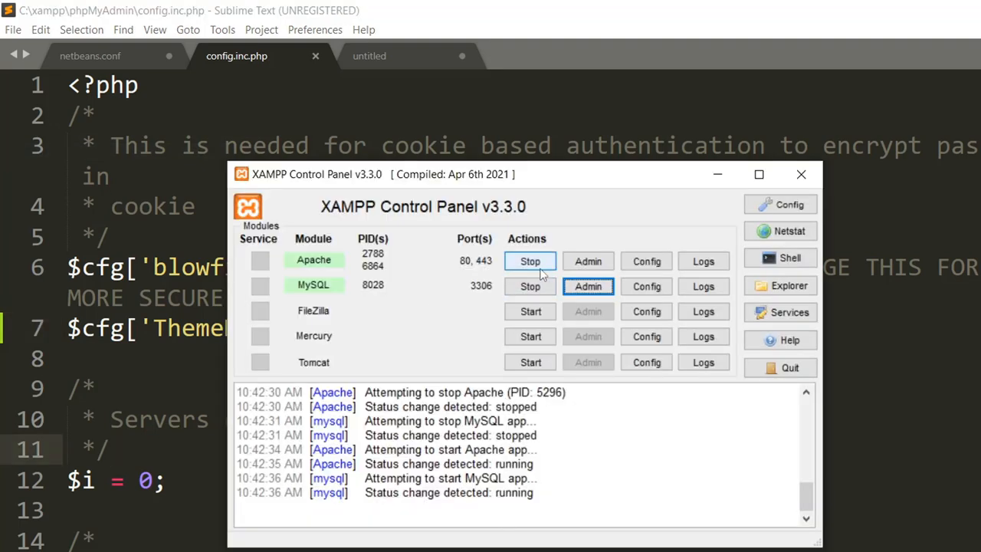
- Stop Apache and MySQL in the XAMPP Control Panel, restart them, and reopen phpMyAdmin in the browser
{"action": "left_click", "coordinate": [540, 268]}
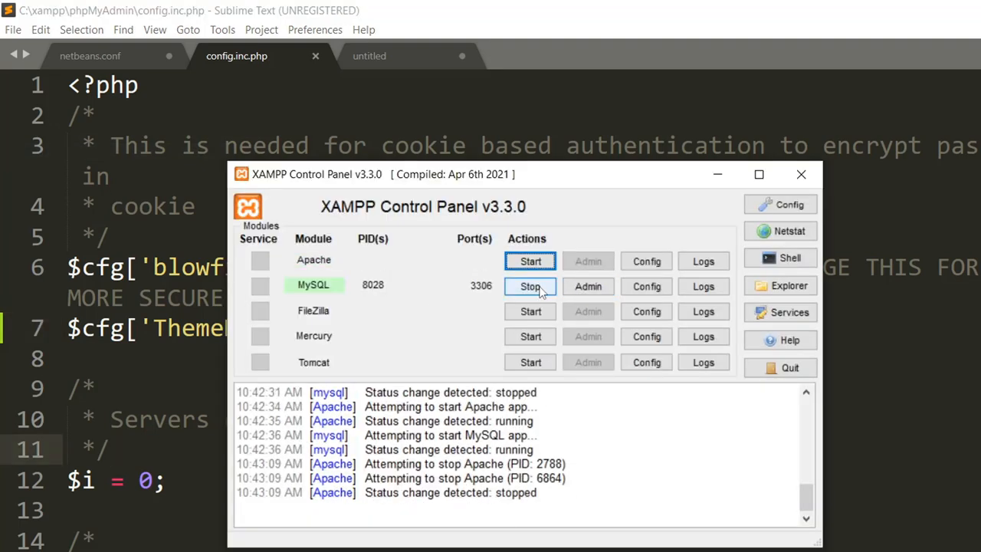
{"action": "left_click", "coordinate": [536, 287]}
{"action": "left_click", "coordinate": [530, 262]}
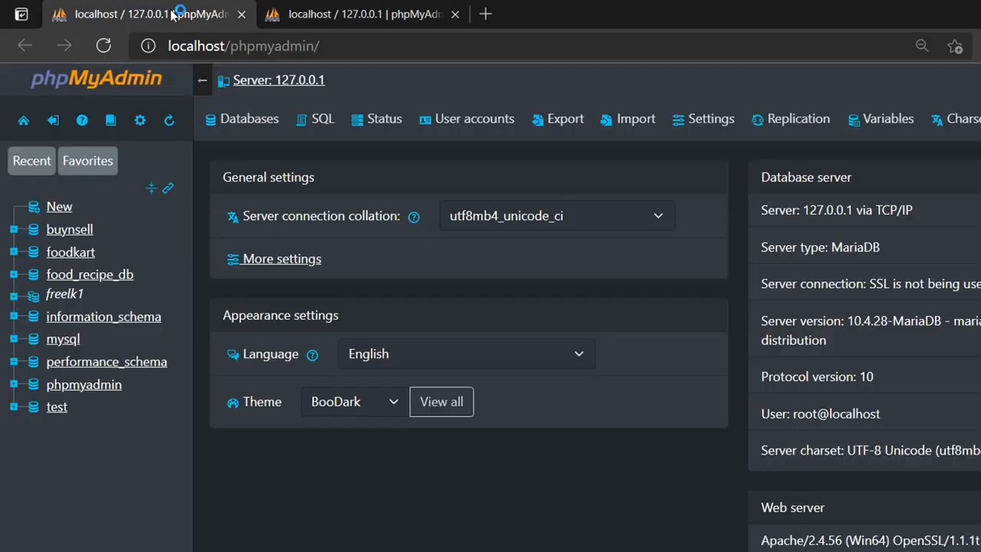
- Compare the BooDark and blueberry themes by alternating between the two open phpMyAdmin pages
{"action": "left_click", "coordinate": [346, 10]}
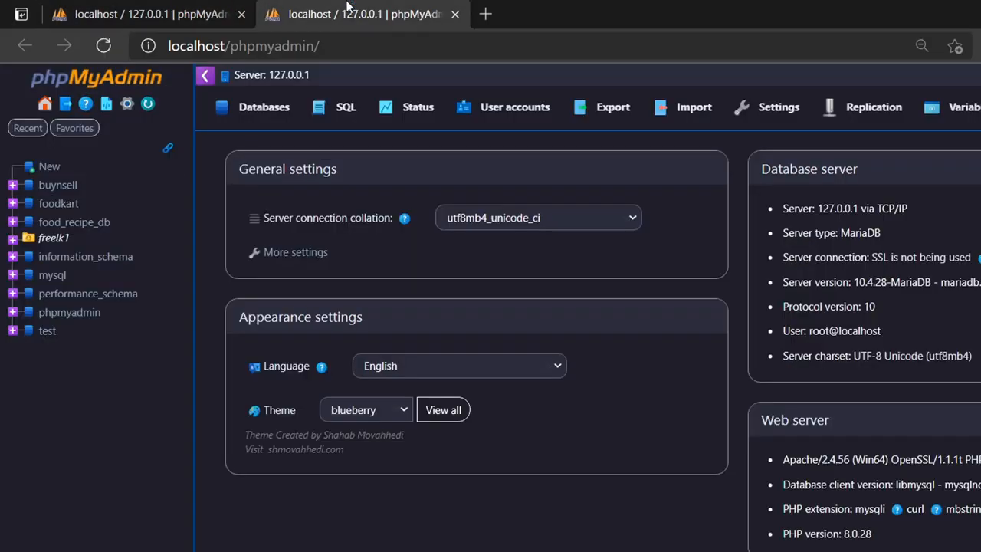
{"action": "left_click", "coordinate": [162, 11]}
{"action": "left_click", "coordinate": [360, 10]}
{"action": "left_click", "coordinate": [158, 14]}
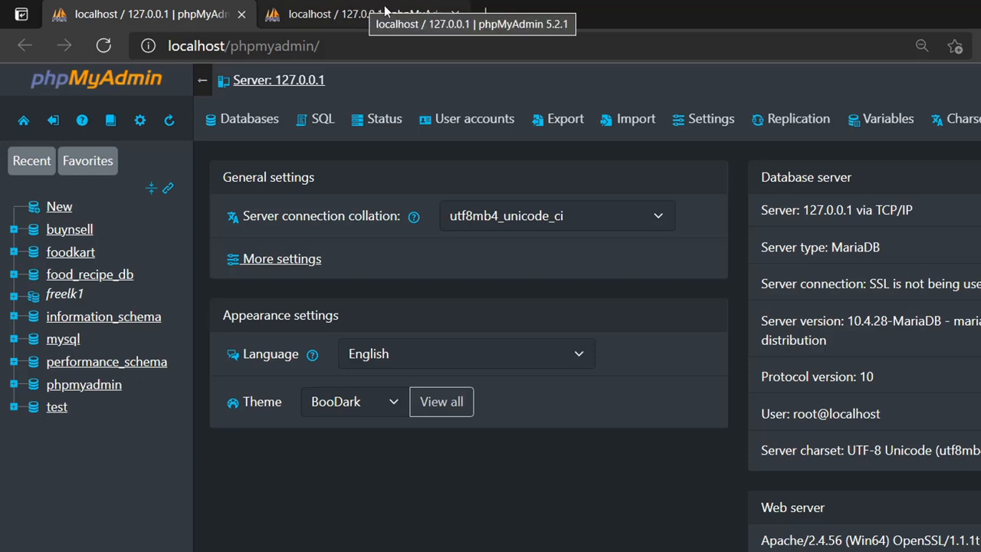
{"action": "left_click", "coordinate": [331, 10]}
- Set the browser zoom to 100% and view the server's Databases page in the blueberry theme
{"action": "scroll", "coordinate": [361, 233], "scroll_direction": "up", "scroll_amount": 4}
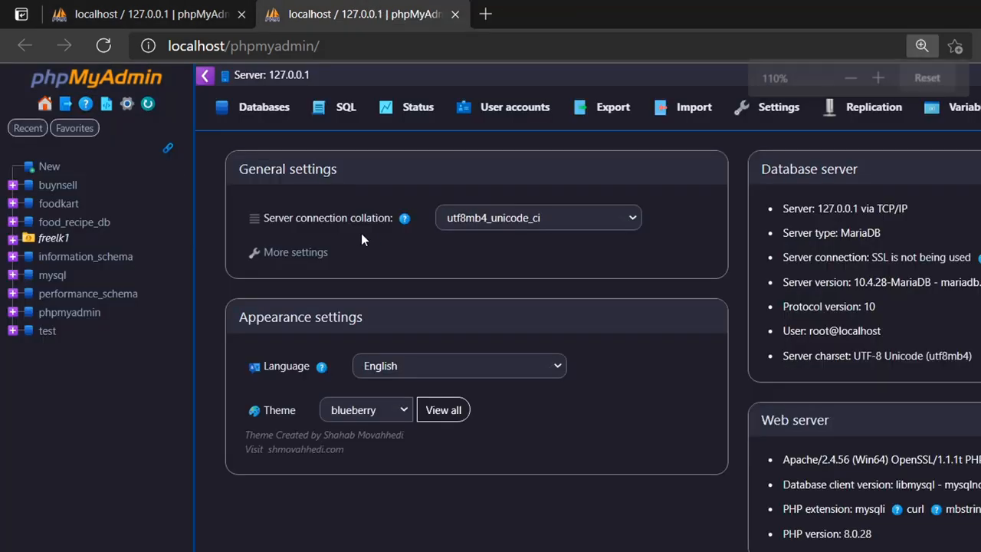
{"action": "scroll", "coordinate": [361, 233], "scroll_direction": "down", "scroll_amount": 3}
{"action": "scroll", "coordinate": [361, 233], "scroll_direction": "down", "scroll_amount": 1}
{"action": "left_click", "coordinate": [284, 115]}
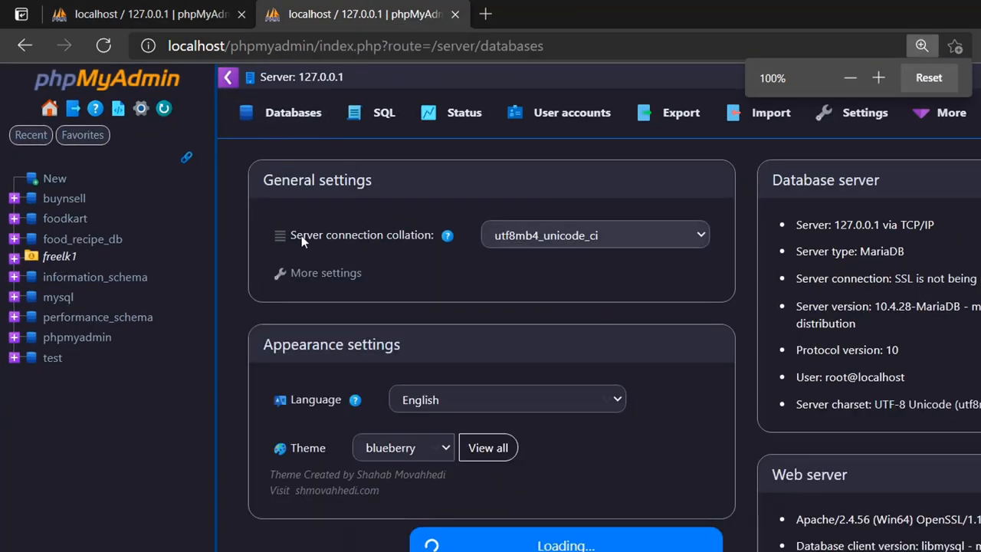
{"action": "scroll", "coordinate": [536, 360], "scroll_direction": "down", "scroll_amount": 2}
{"action": "scroll", "coordinate": [497, 350], "scroll_direction": "up", "scroll_amount": 2}
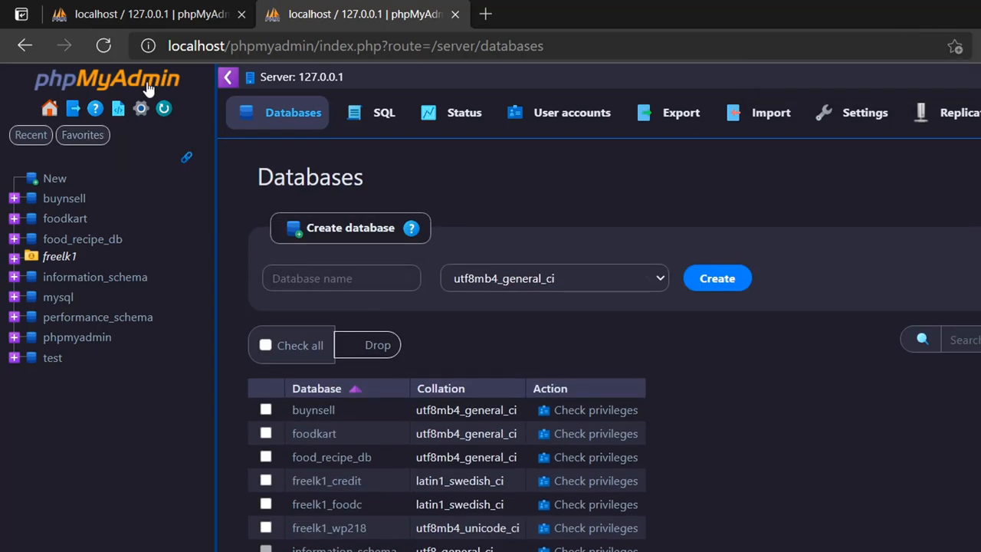
- Return to the phpMyAdmin home page, collapse the database navigation tree, and view the Databases page at full width
{"action": "left_click", "coordinate": [49, 108]}
{"action": "left_click", "coordinate": [228, 78]}
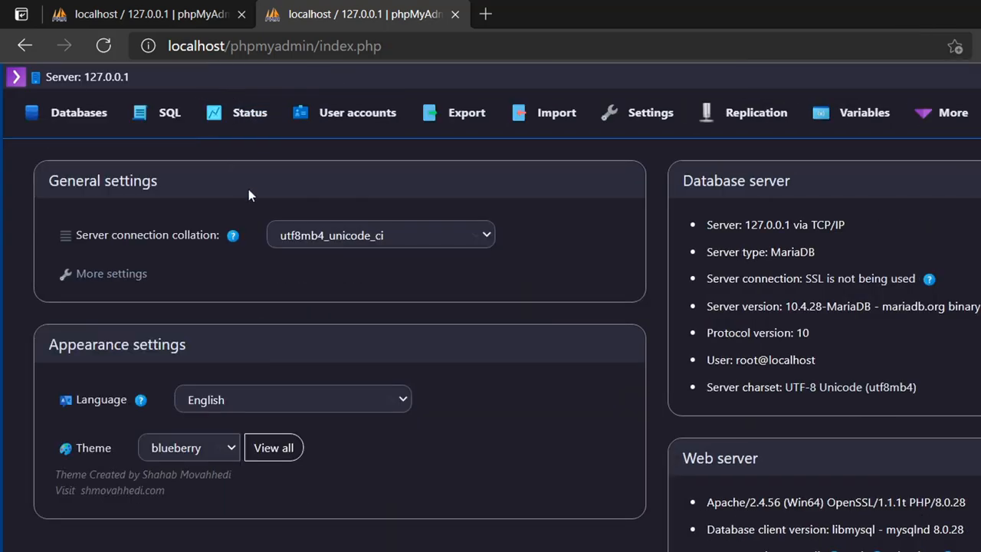
{"action": "left_click", "coordinate": [381, 122]}
{"action": "left_click", "coordinate": [95, 123]}
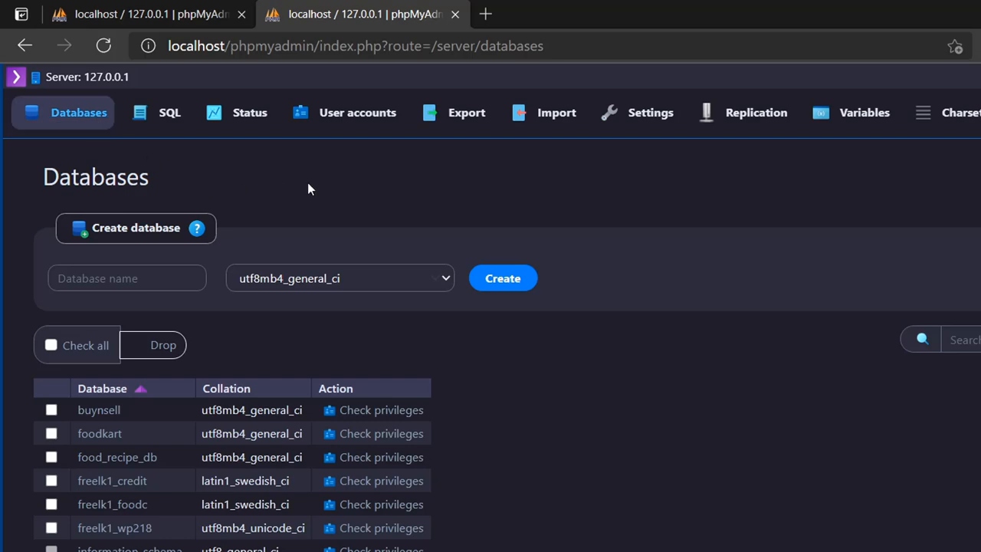
- Restore the database navigation tree and view the table structure list of the phpmyadmin database
{"action": "left_click", "coordinate": [15, 78]}
{"action": "left_click", "coordinate": [126, 87]}
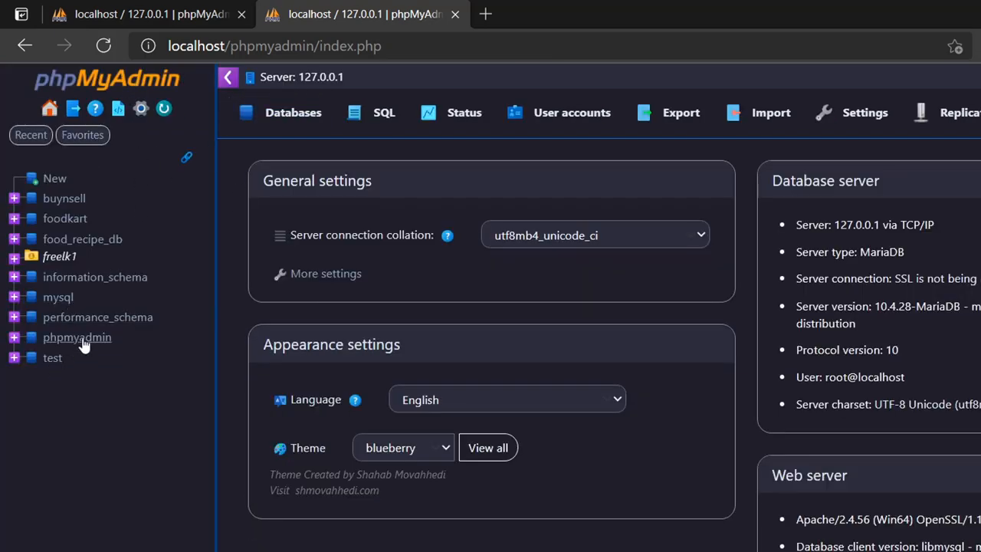
{"action": "left_click", "coordinate": [83, 342]}
{"action": "scroll", "coordinate": [371, 354], "scroll_direction": "down", "scroll_amount": 1}
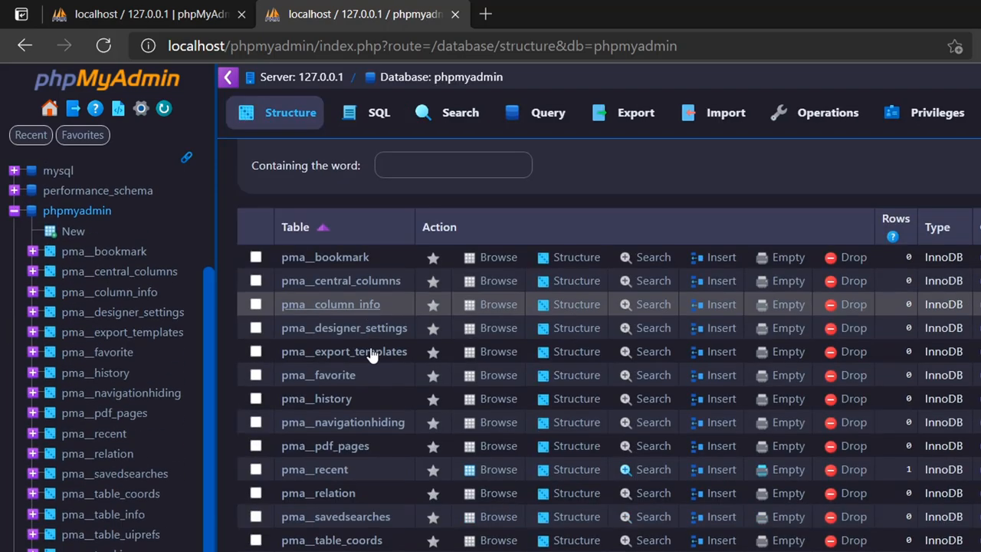
{"action": "scroll", "coordinate": [370, 349], "scroll_direction": "down", "scroll_amount": 5}
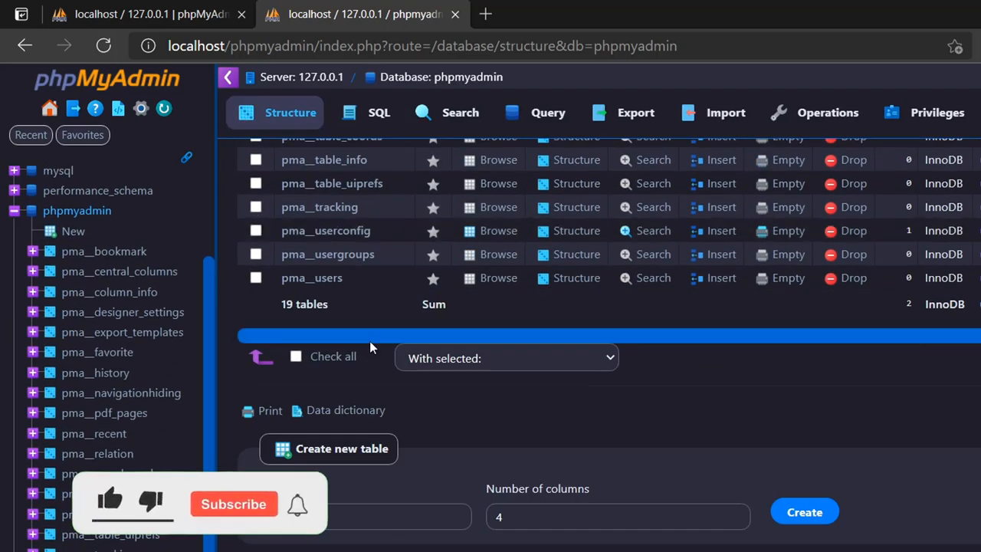
- Switch the browser to full screen and look through the phpmyadmin database's tables in the blueberry theme
{"action": "left_click", "coordinate": [980, 46]}
{"action": "left_click", "coordinate": [980, 133]}
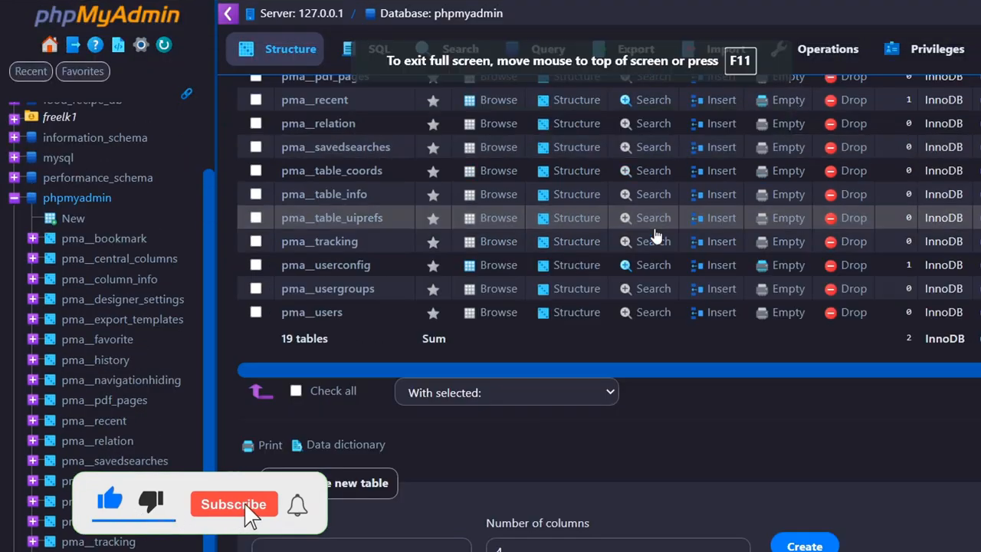
{"action": "scroll", "coordinate": [613, 245], "scroll_direction": "up", "scroll_amount": 5}
{"action": "scroll", "coordinate": [84, 194], "scroll_direction": "up", "scroll_amount": 2}
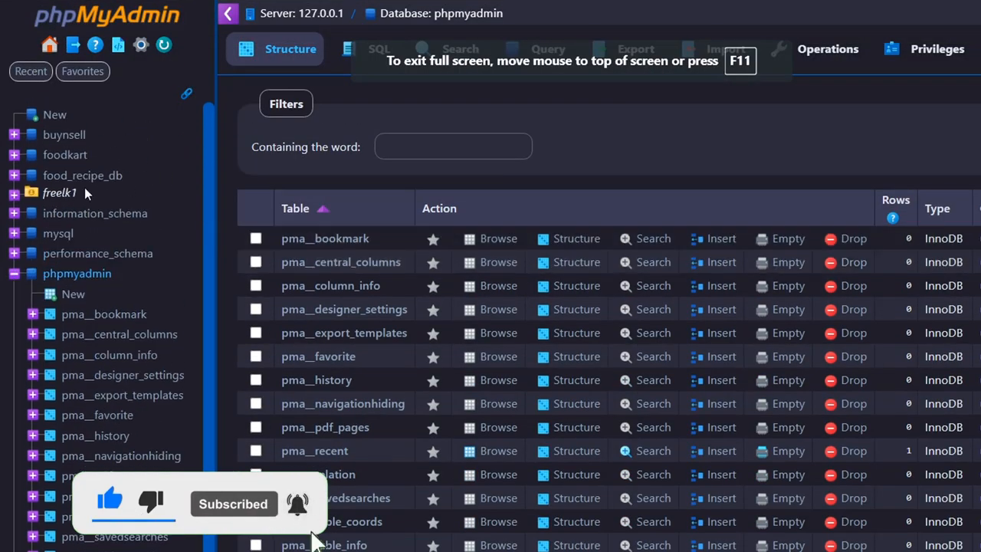
{"action": "scroll", "coordinate": [494, 324], "scroll_direction": "down", "scroll_amount": 5}
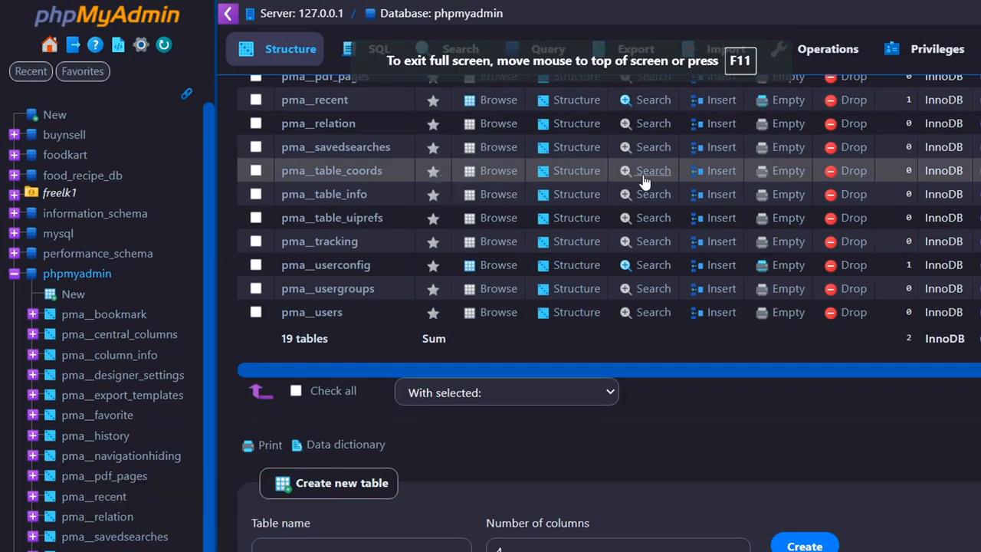